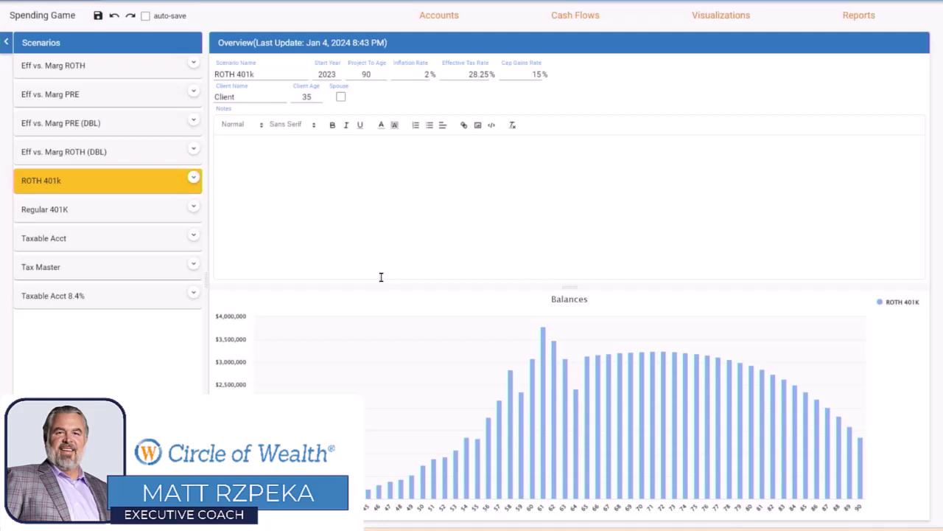
Step: Open the Eff vs. Marg PRE scenario and display its cash flow reconciliation
left_click(138, 64)
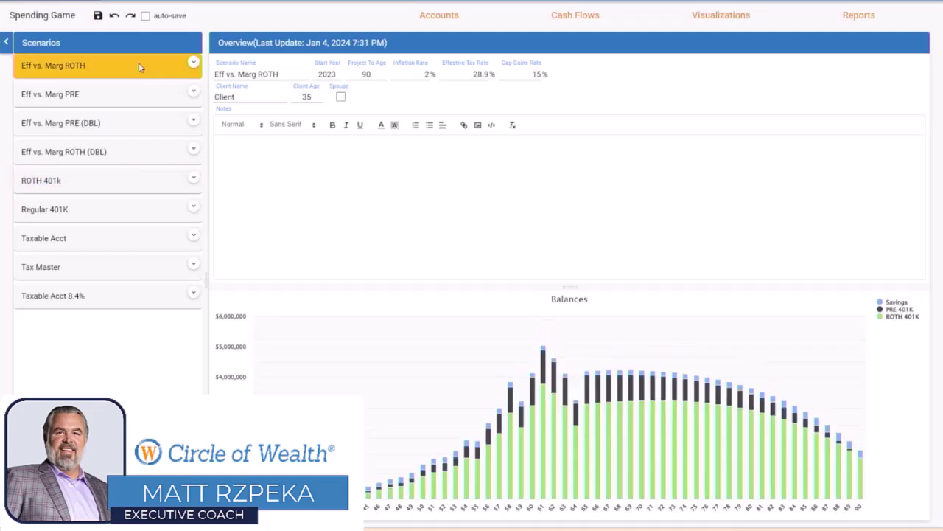
left_click(135, 98)
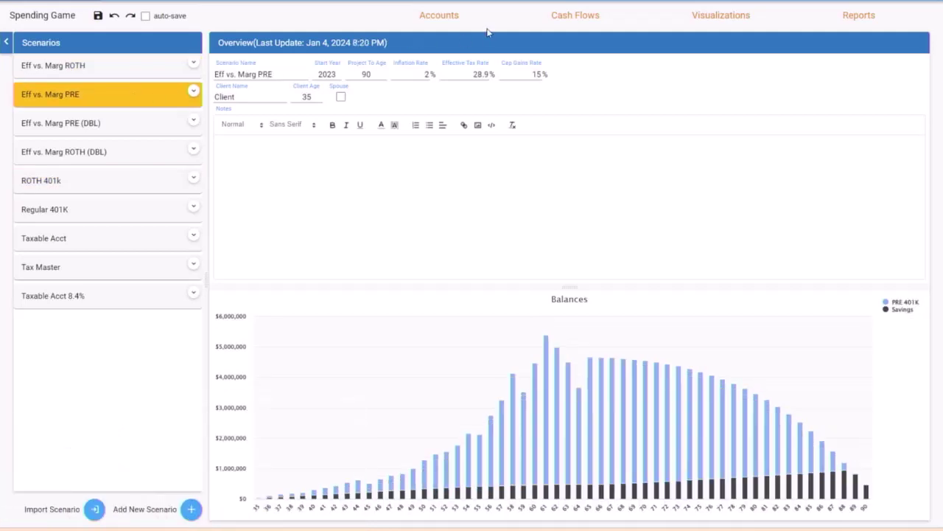
left_click(441, 18)
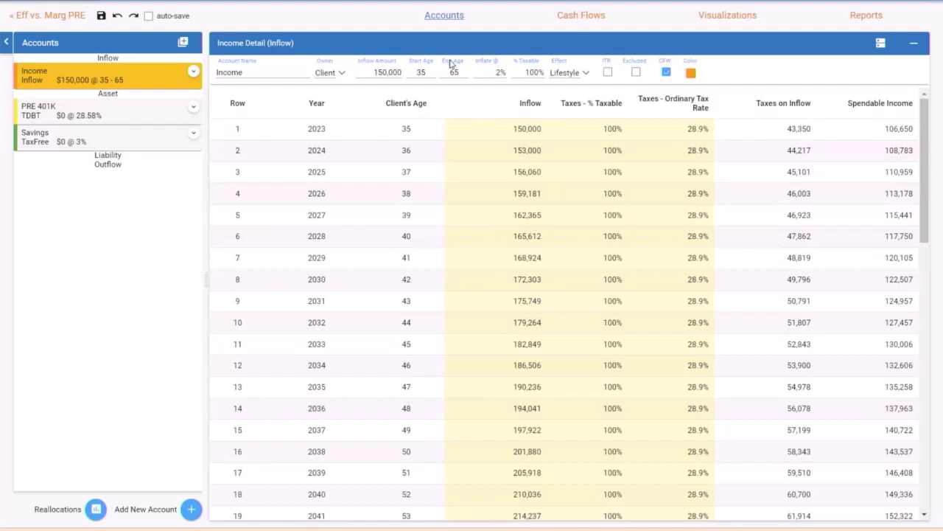
left_click(582, 17)
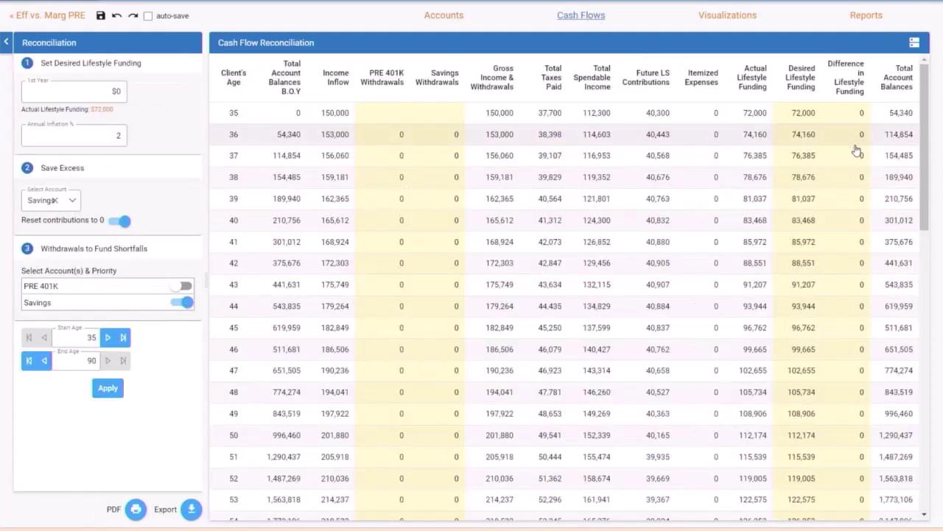
Step: Review the desired lifestyle funding from age 35 through age 66 in the cash flow reconciliation
left_click(808, 122)
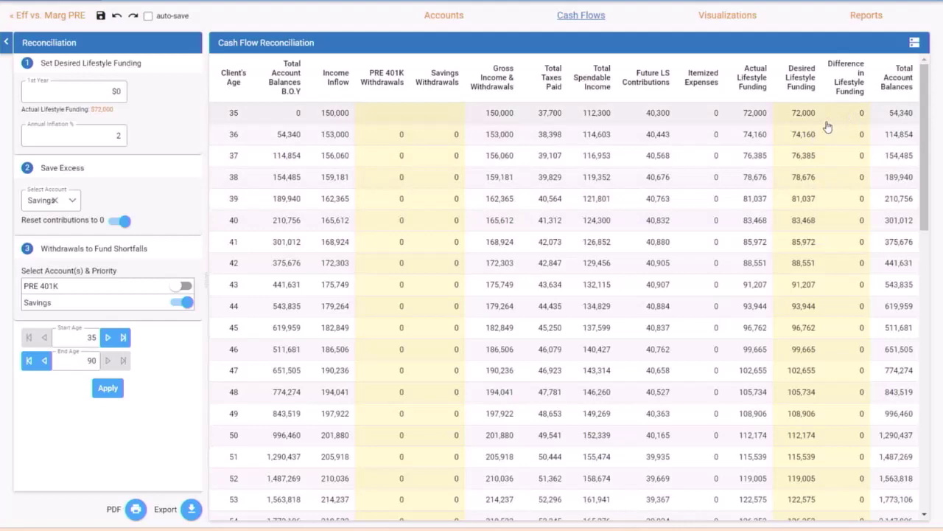
left_click(799, 122)
scroll(807, 140, "down", 3)
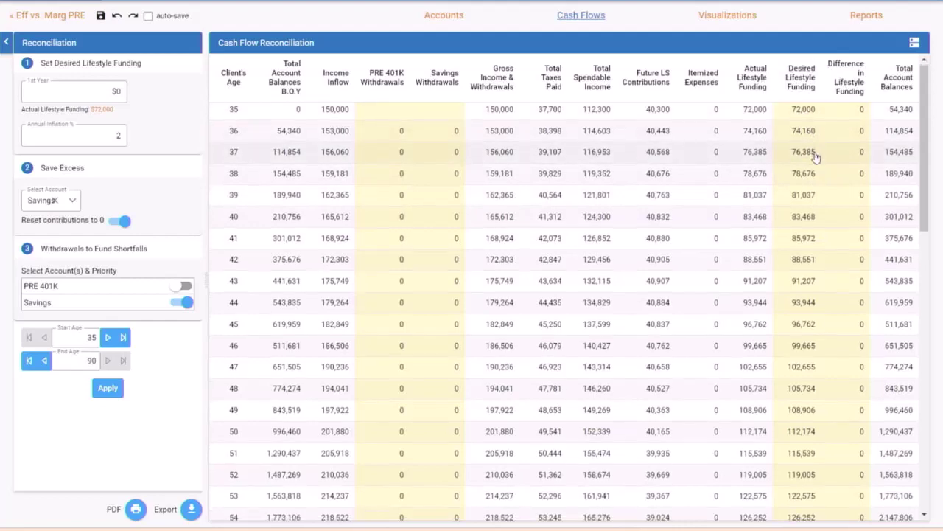
scroll(816, 157, "down", 4)
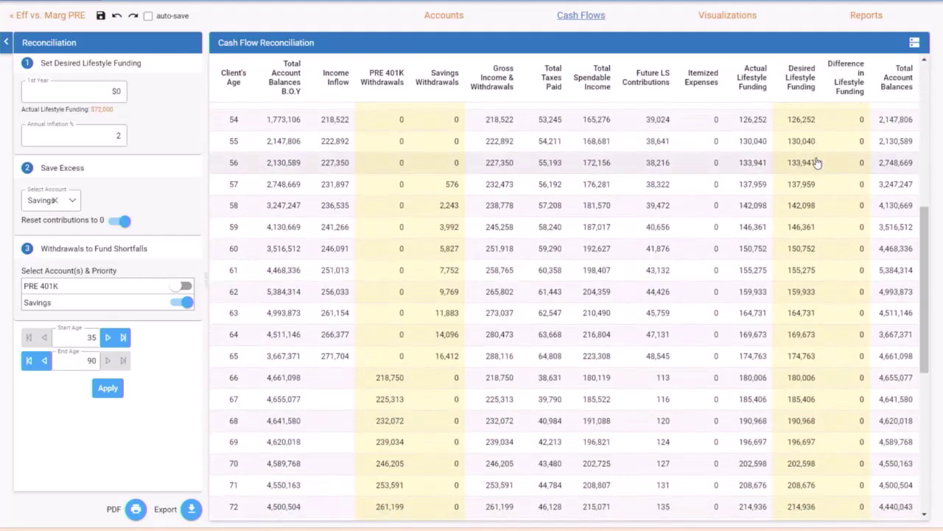
left_click(808, 381)
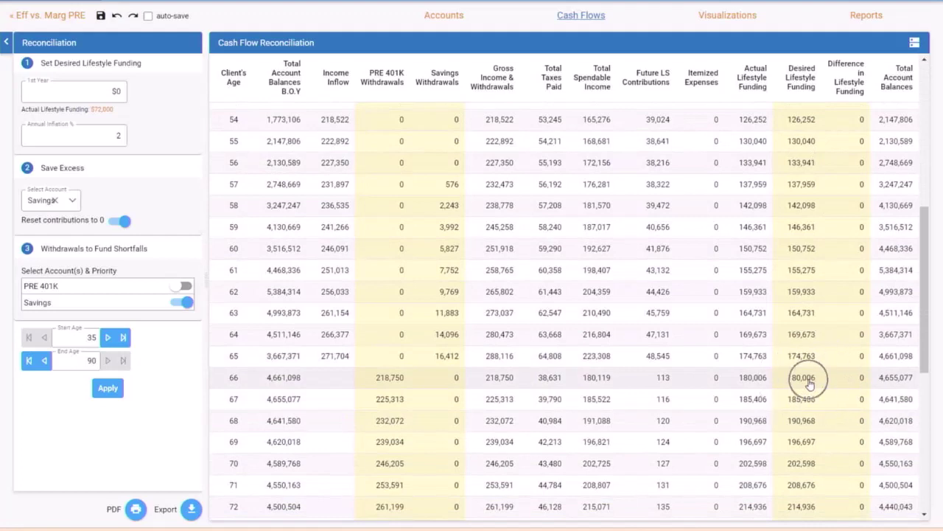
scroll(614, 305, "up", 7)
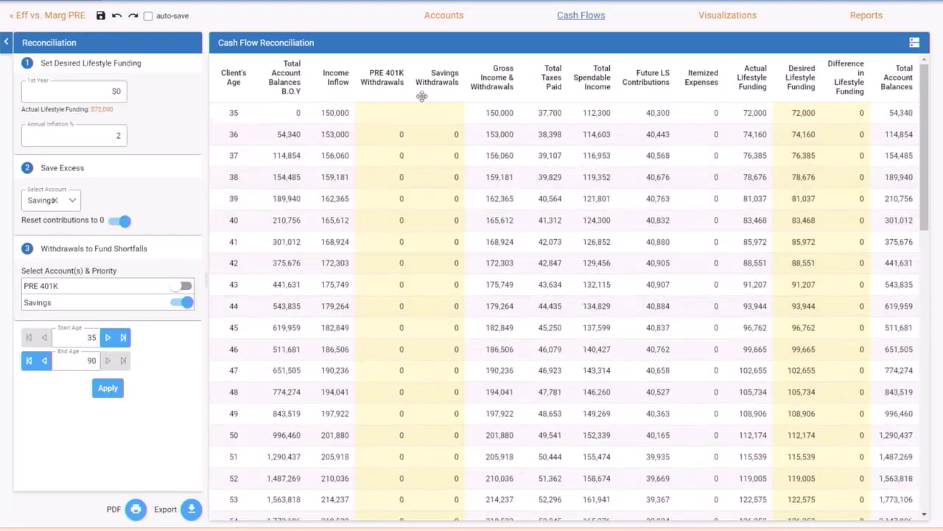
Step: Examine the PRE 401K account's contribution, company match and rate of return for age 35
left_click(443, 16)
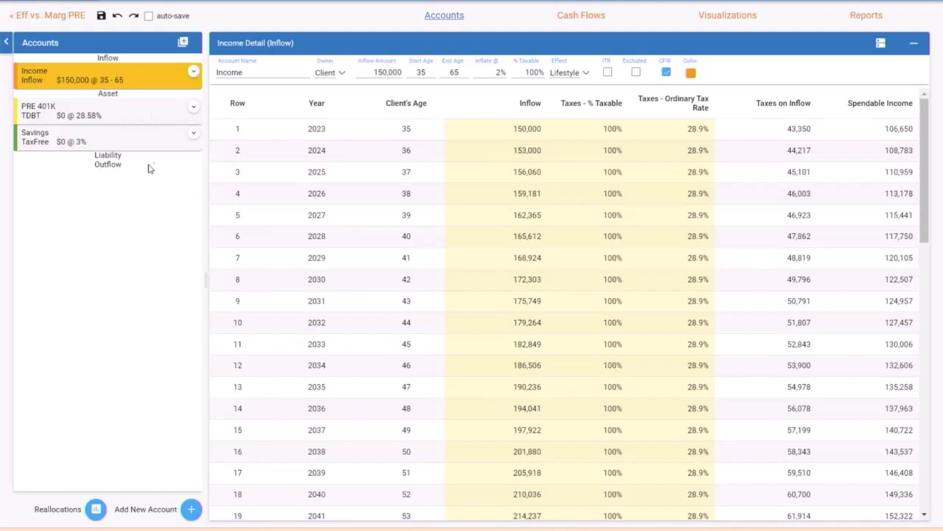
left_click(150, 113)
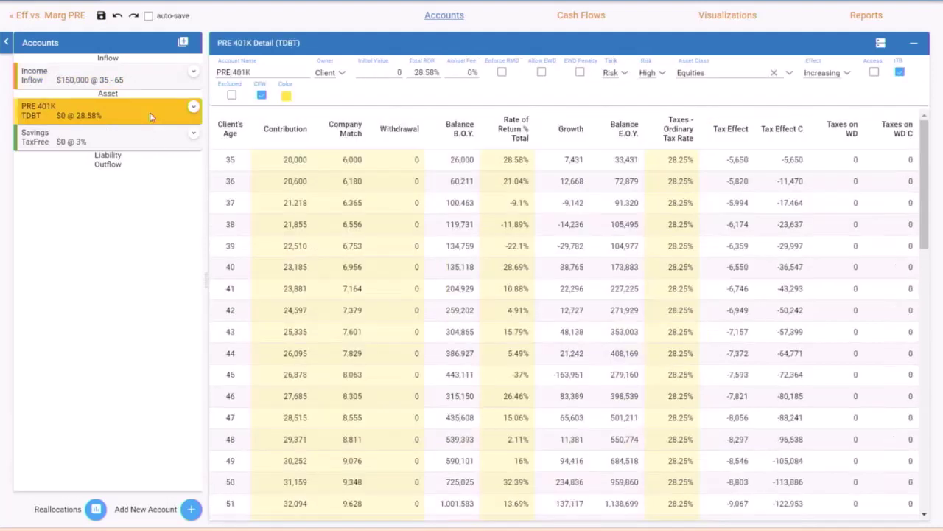
left_click(297, 164)
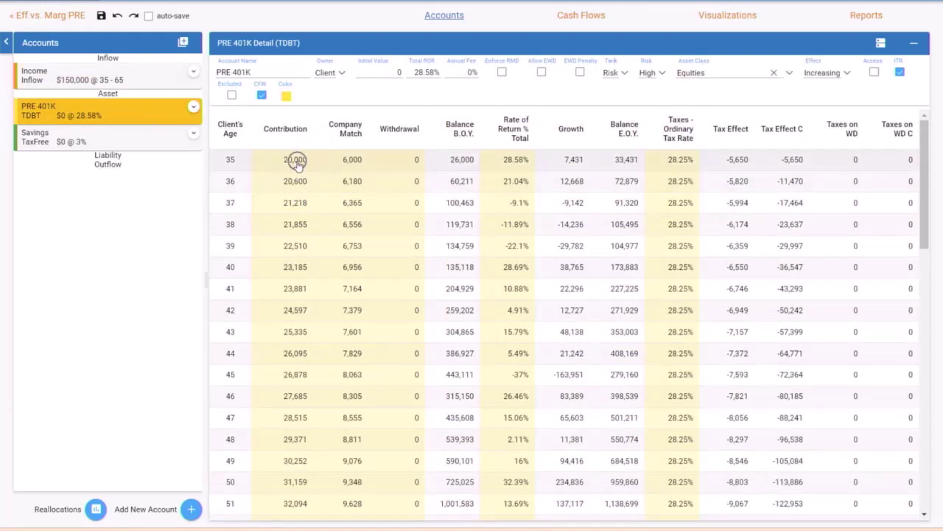
left_click(363, 170)
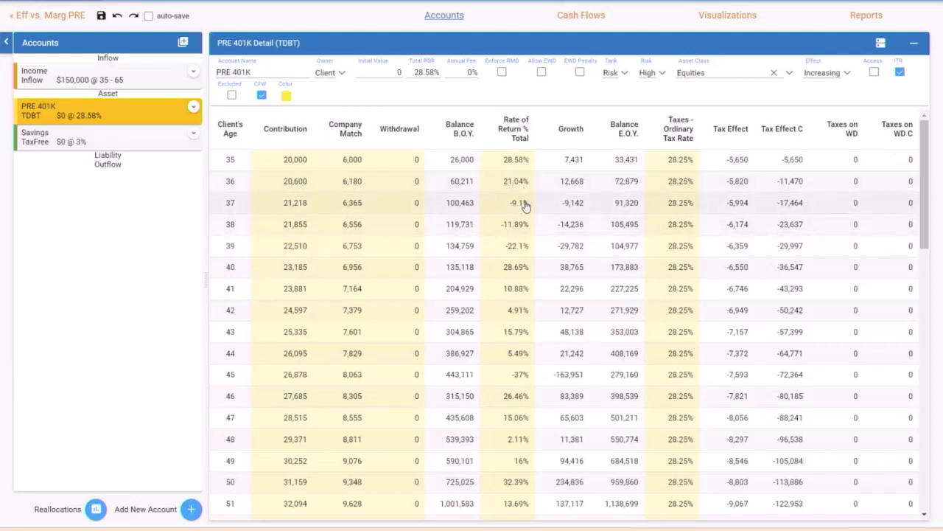
right_click(521, 160)
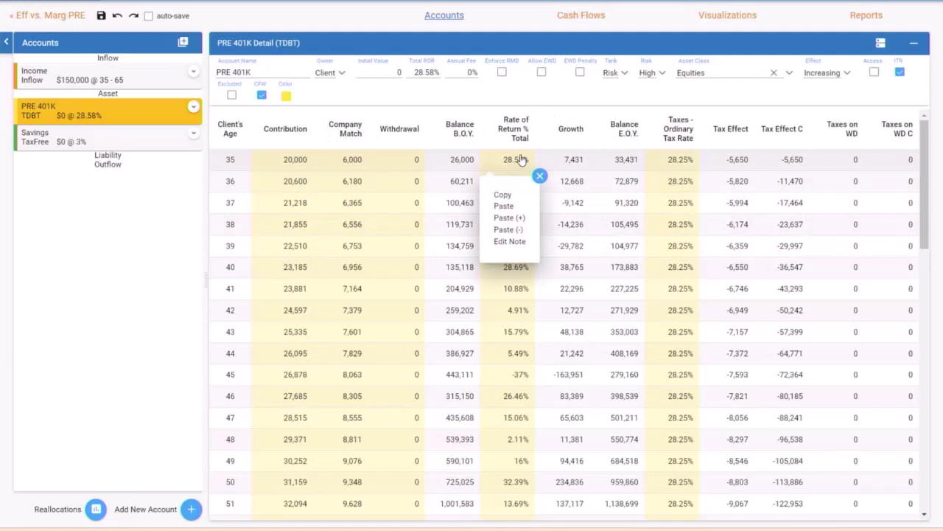
left_click(518, 170)
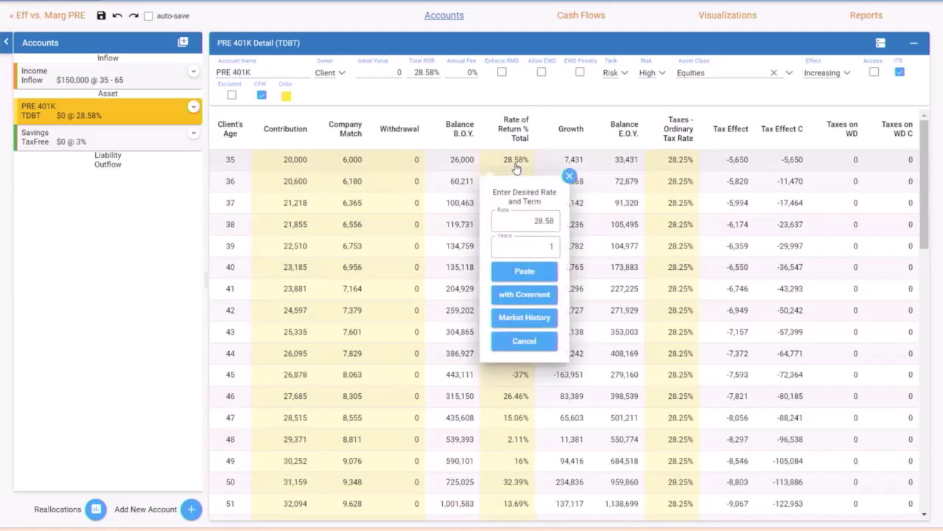
left_click(569, 175)
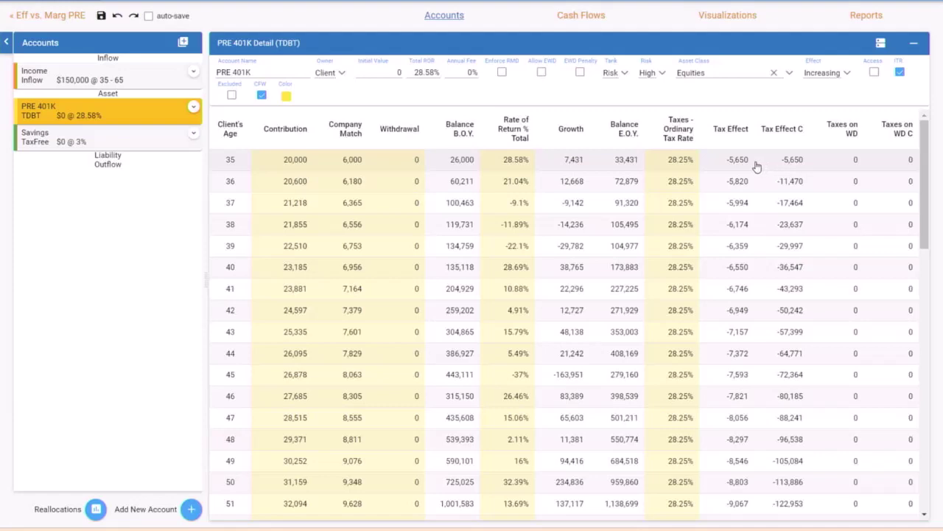
Step: Check the taxes paid, spendable income and future lifestyle contributions for age 35 in the cash flow reconciliation
left_click(590, 17)
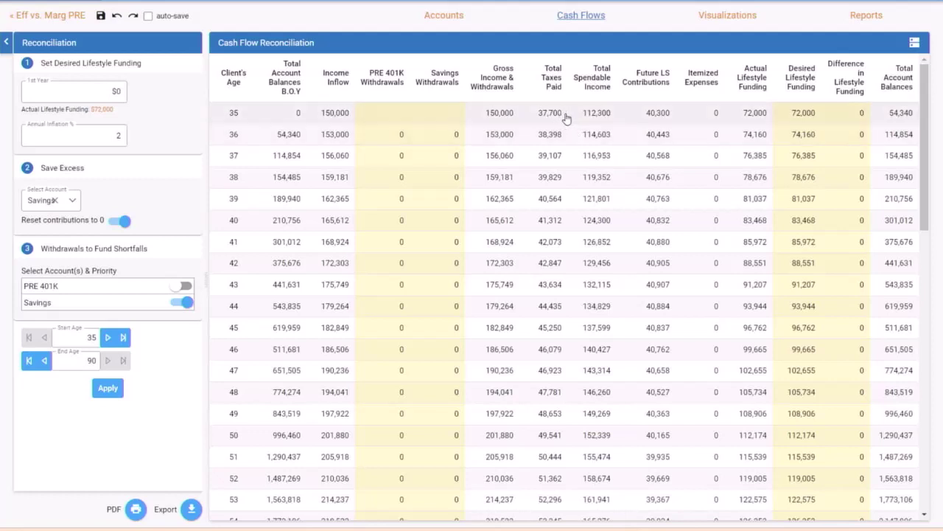
left_click(603, 116)
left_click(652, 116)
left_click(652, 116)
Step: Examine the yearly contributions going into the Savings account from age 35 onward
left_click(438, 22)
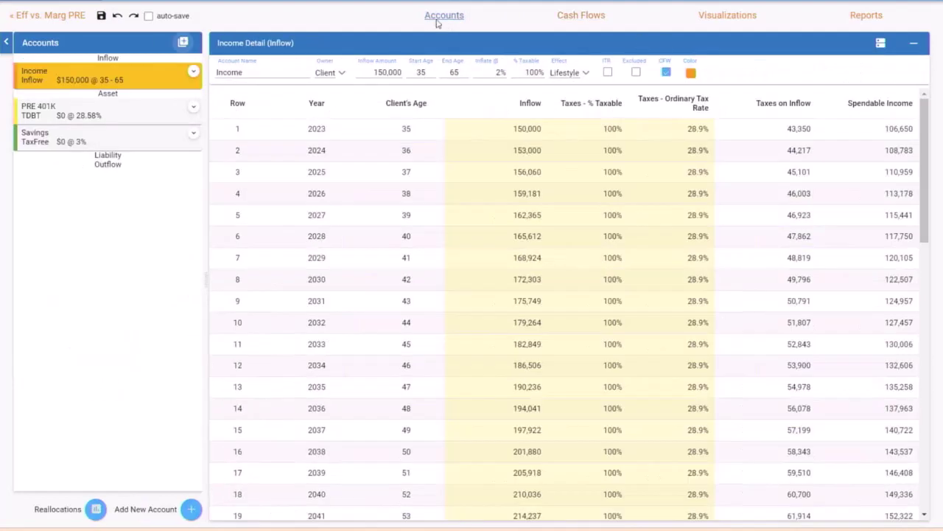
left_click(135, 140)
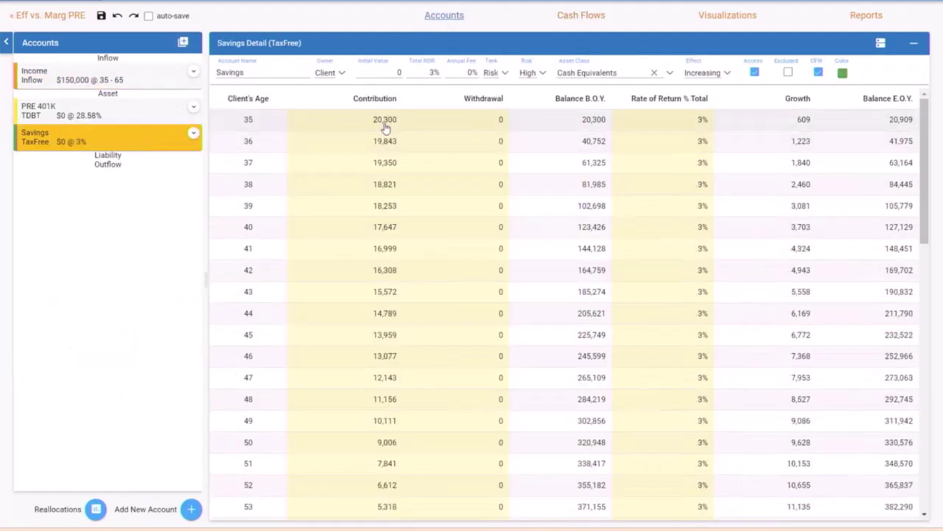
left_click(380, 142)
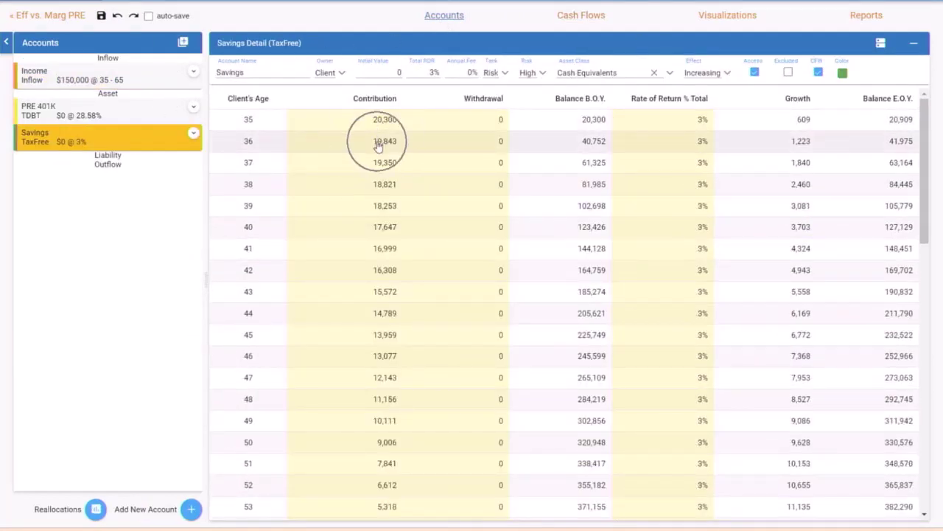
left_click(368, 172)
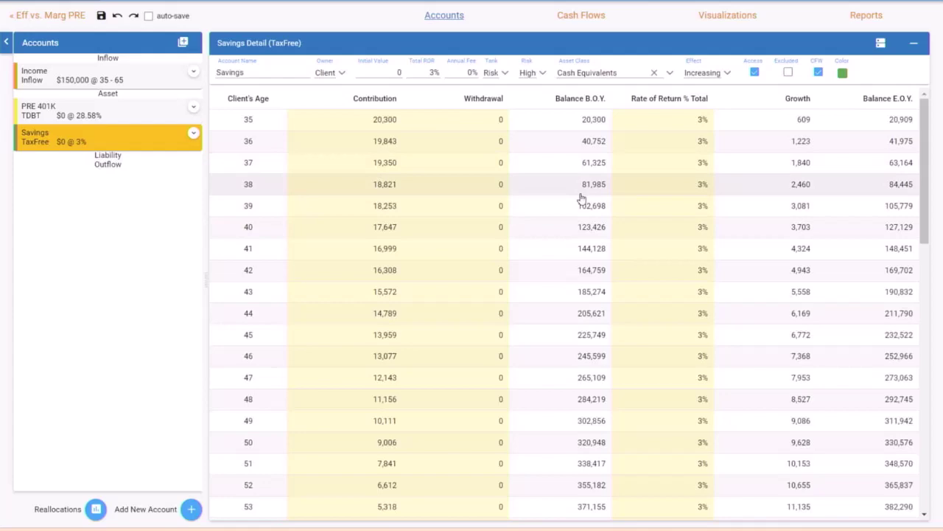
Step: Check the PRE 401K withdrawal at age 66 in the cash flow reconciliation
left_click(565, 20)
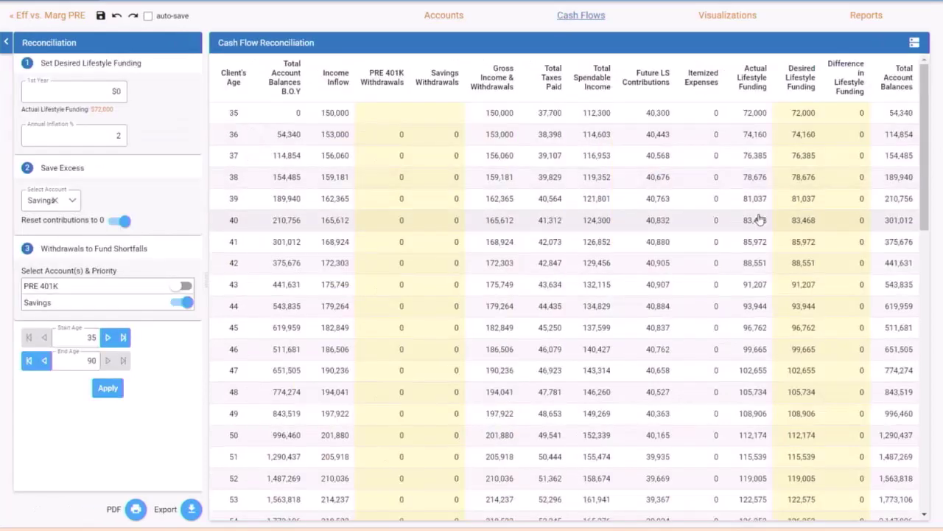
scroll(762, 216, "down", 6)
scroll(773, 215, "down", 1)
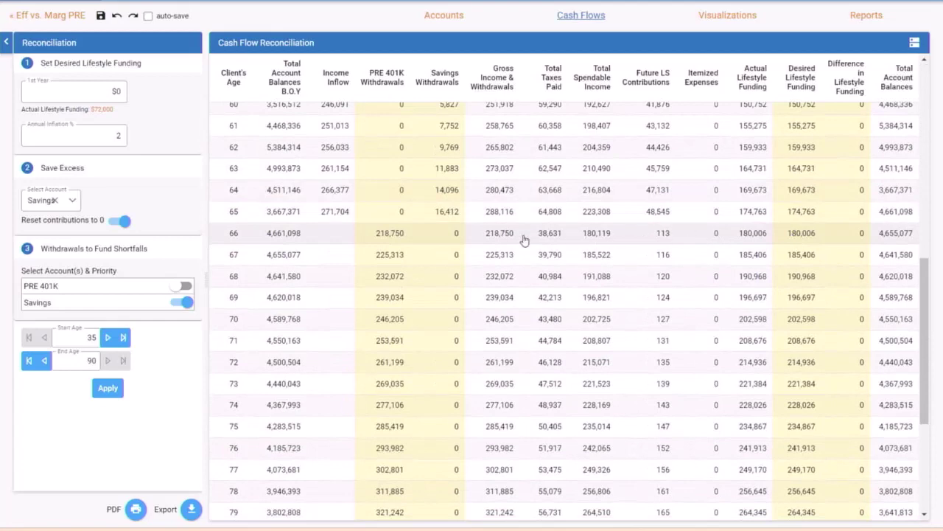
left_click(387, 236)
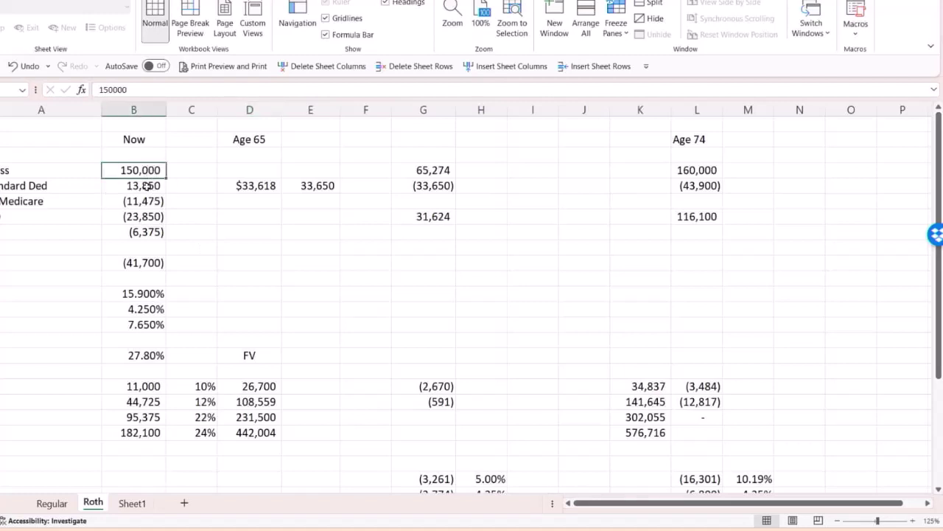
Step: On the Roth sheet in Excel, examine the Now column's standard deduction, tax amounts, tax rates and combined rate
left_click(147, 186)
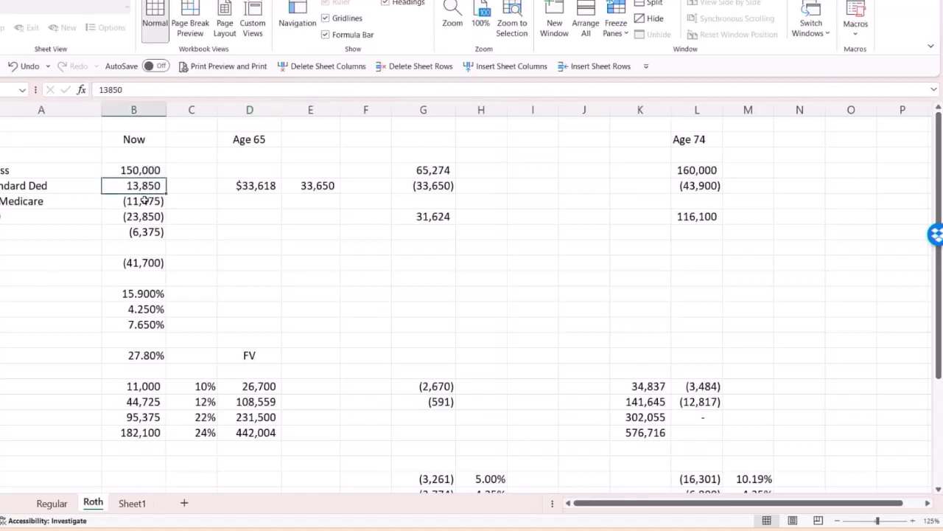
left_click(143, 201)
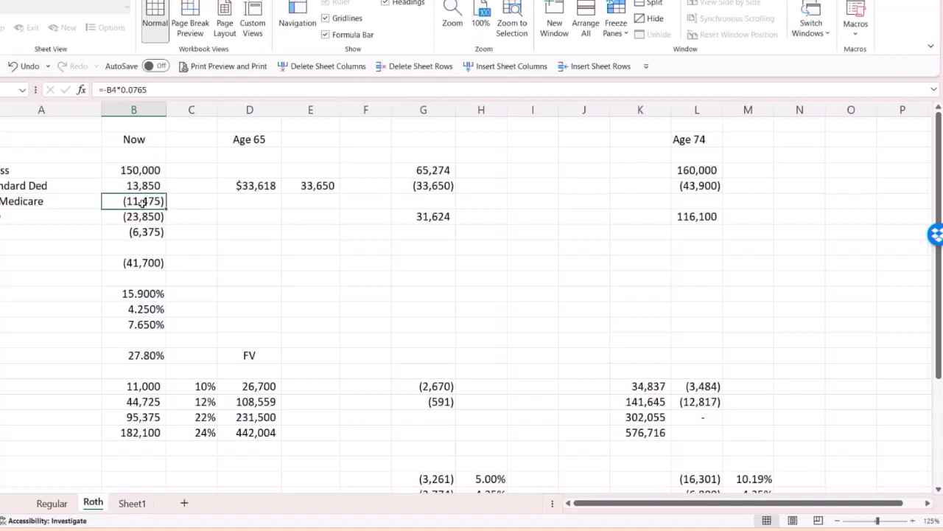
left_click(135, 216)
left_click(135, 233)
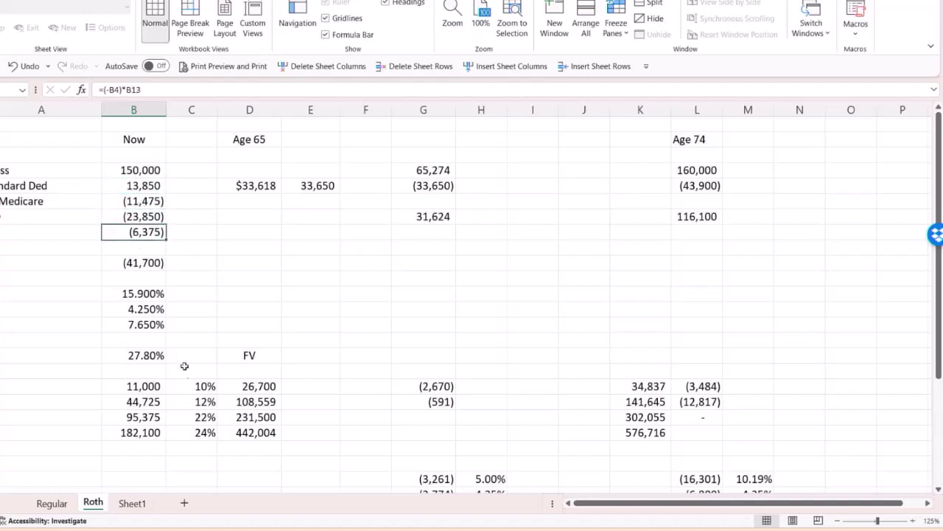
left_click(147, 263)
left_click(147, 295)
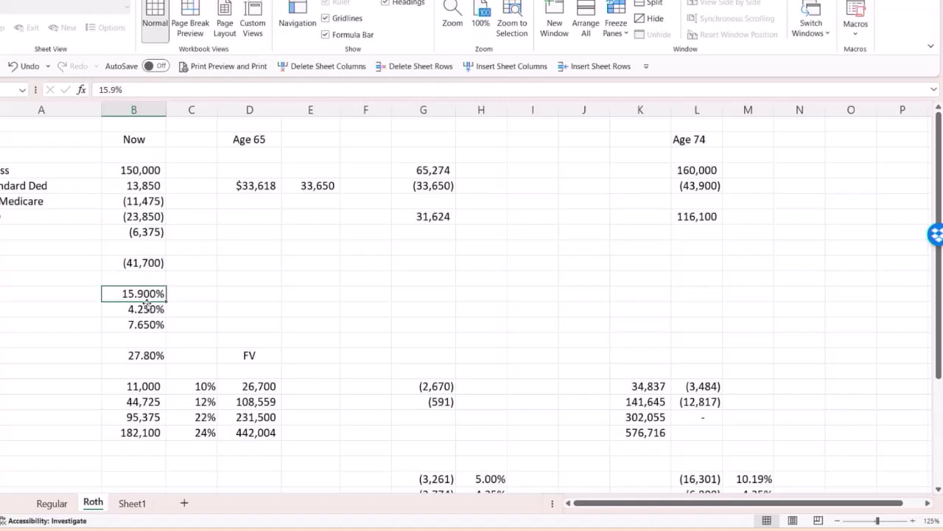
left_click(147, 310)
left_click(145, 325)
left_click(138, 354)
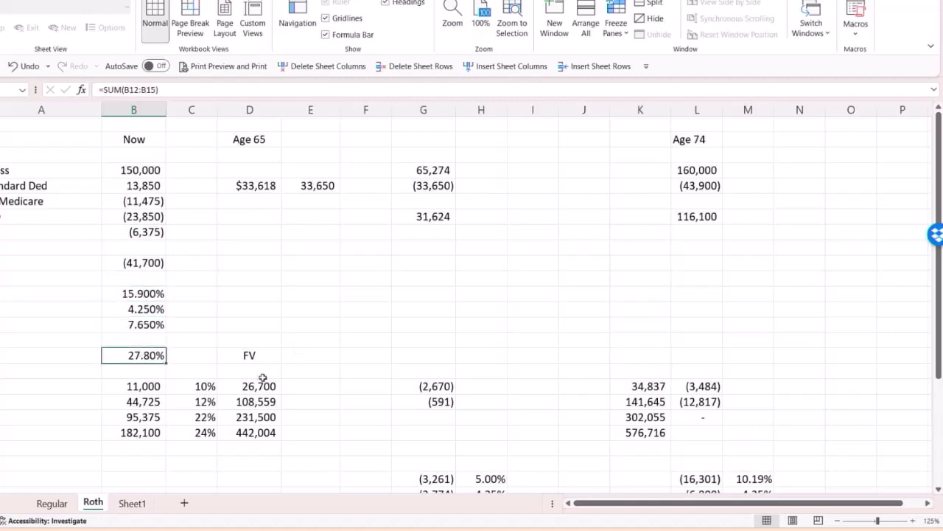
Step: Examine the current tax bracket thresholds, the 10% and 12% rates and the future value formula for the first bracket
left_click(141, 390)
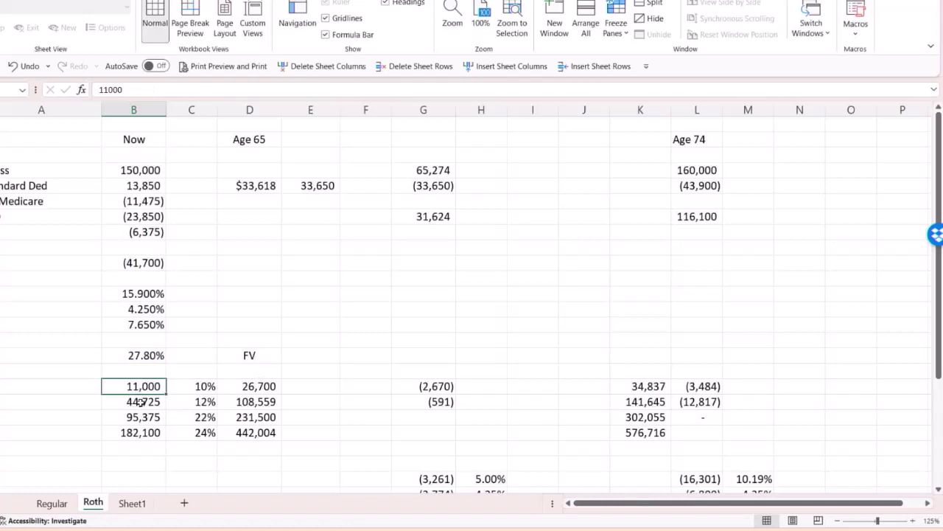
left_click(140, 402)
left_click(137, 417)
left_click(134, 433)
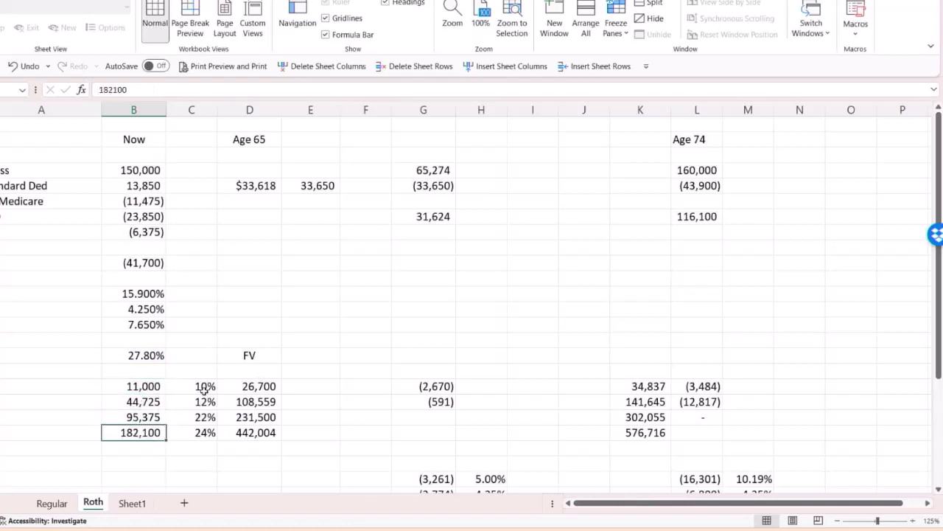
left_click(204, 388)
left_click(200, 402)
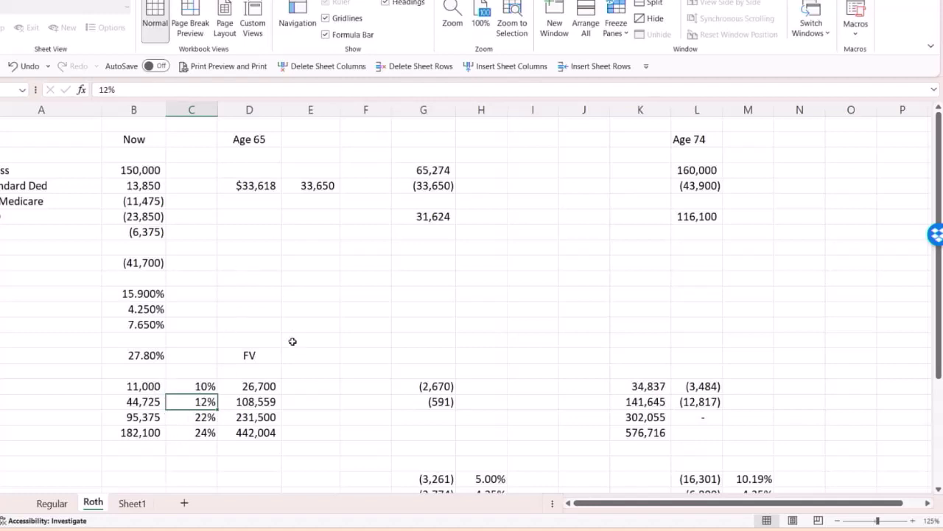
left_click(261, 385)
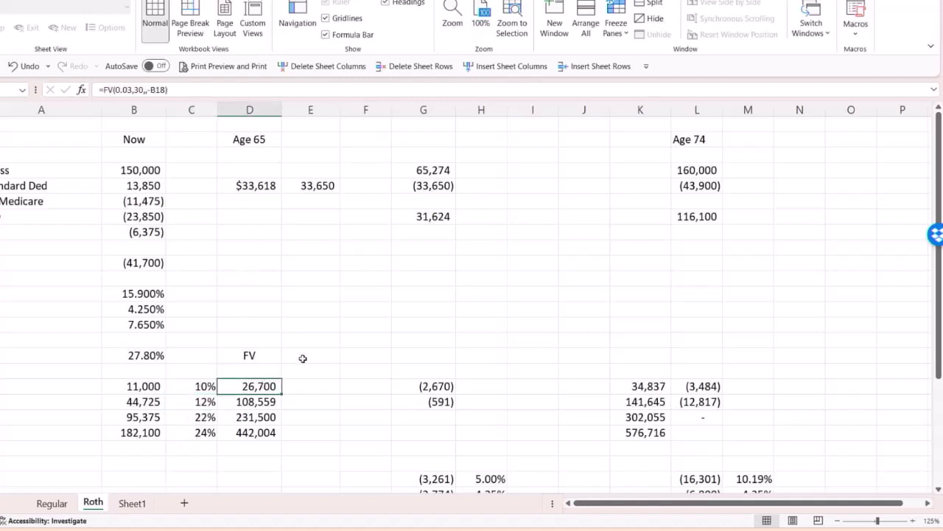
left_click(151, 386)
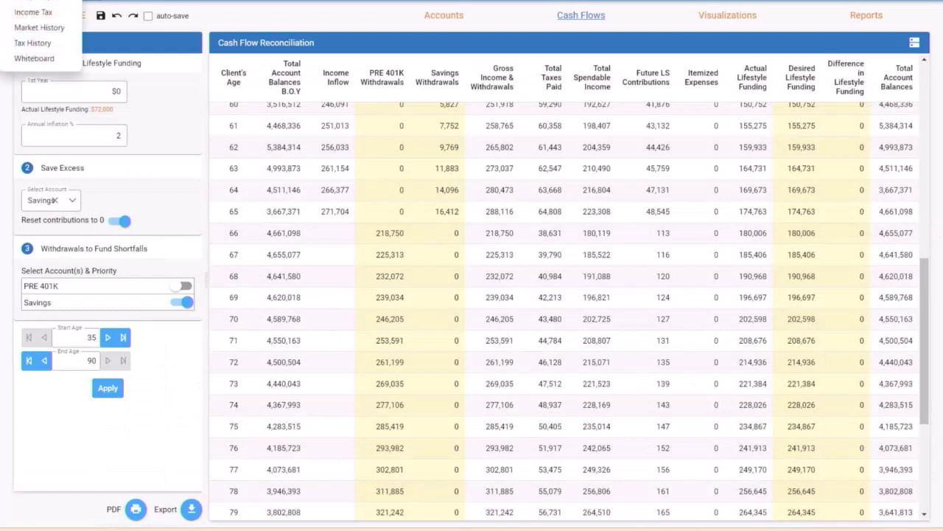
Step: Open the federal income tax calculator and calculate the tax liability for a Single Tax Payer with $150,000 gross income
left_click(31, 24)
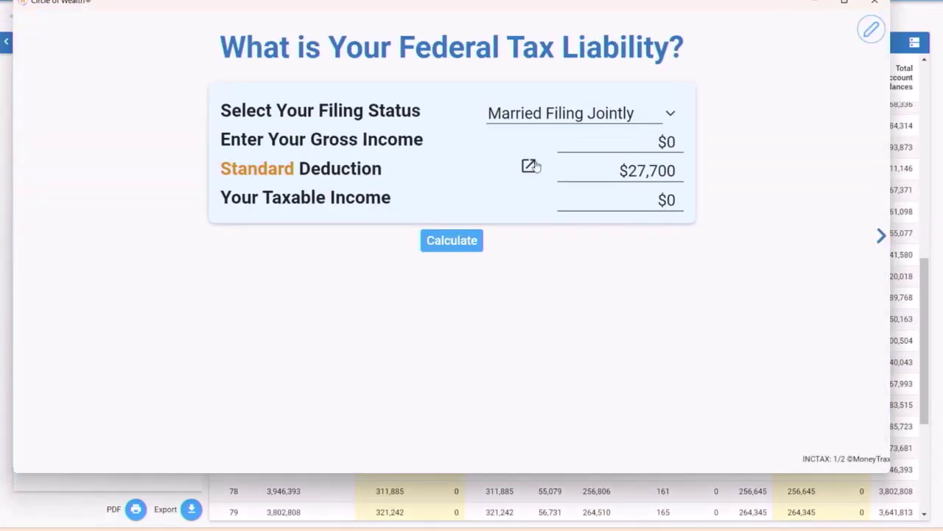
left_click(617, 113)
left_click(607, 140)
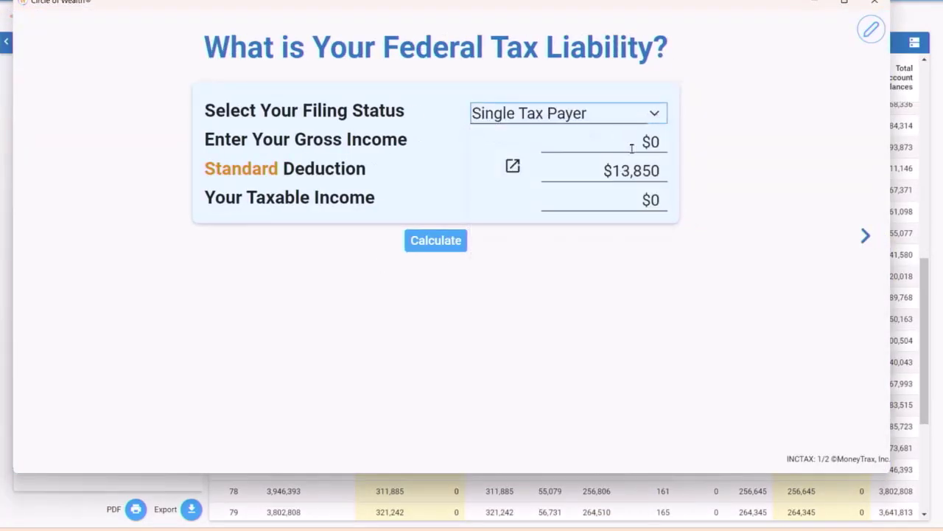
left_click(632, 147)
type("150,")
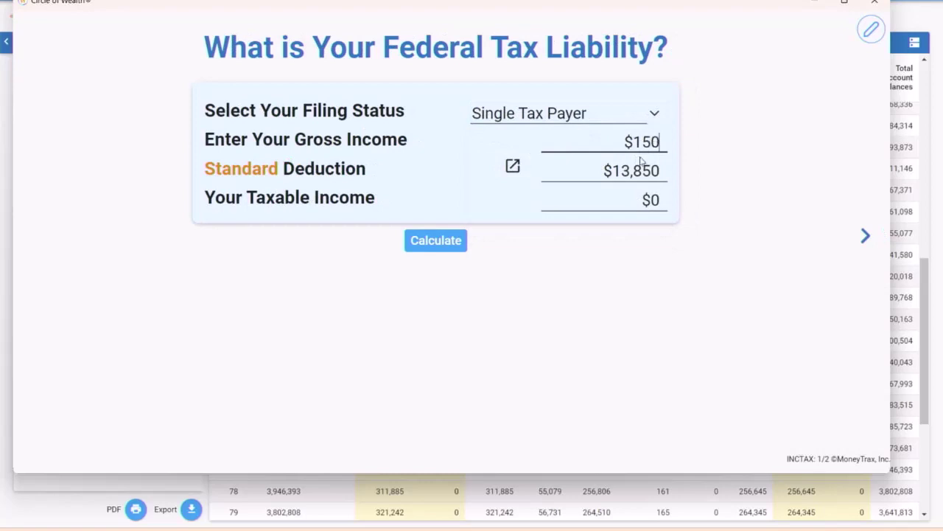
type("000")
left_click(450, 250)
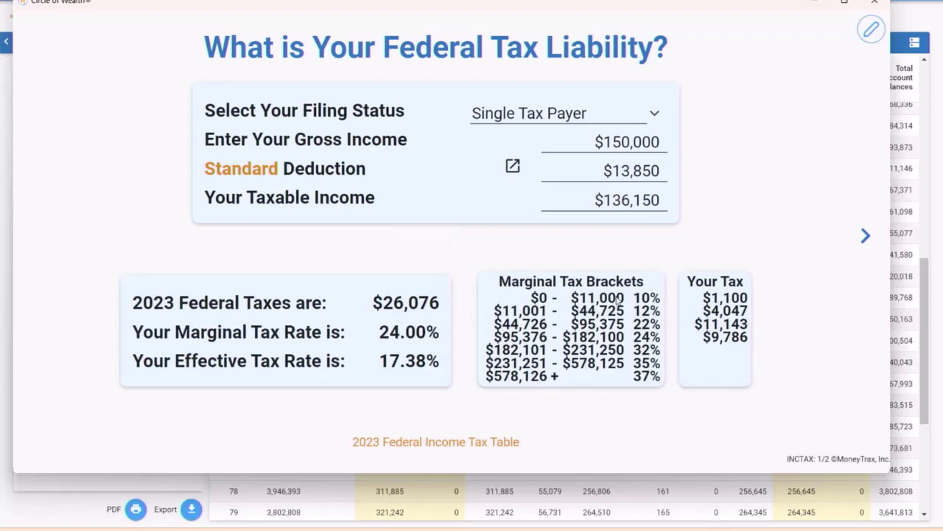
Step: Switch back to the Roth sheet in Excel and compare the 10% and 12% bracket thresholds with their future value figures
left_click(611, 524)
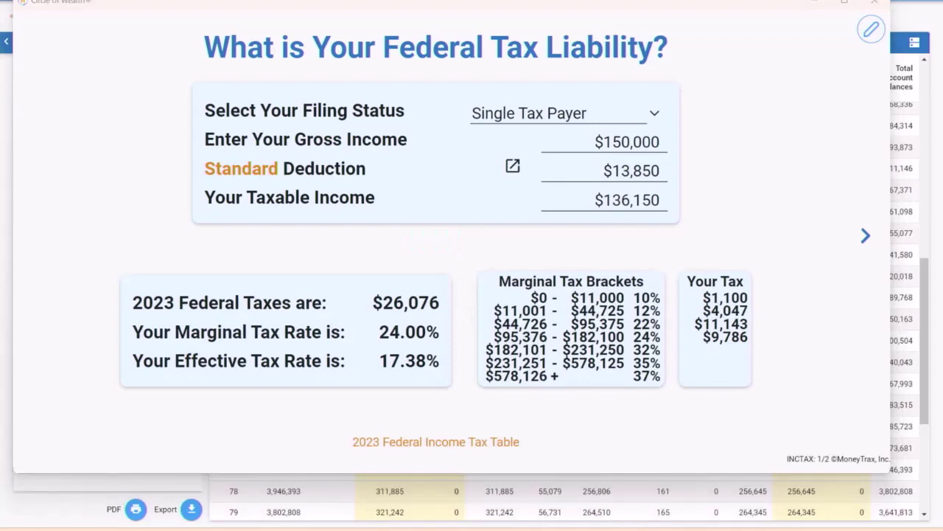
left_click(816, 4)
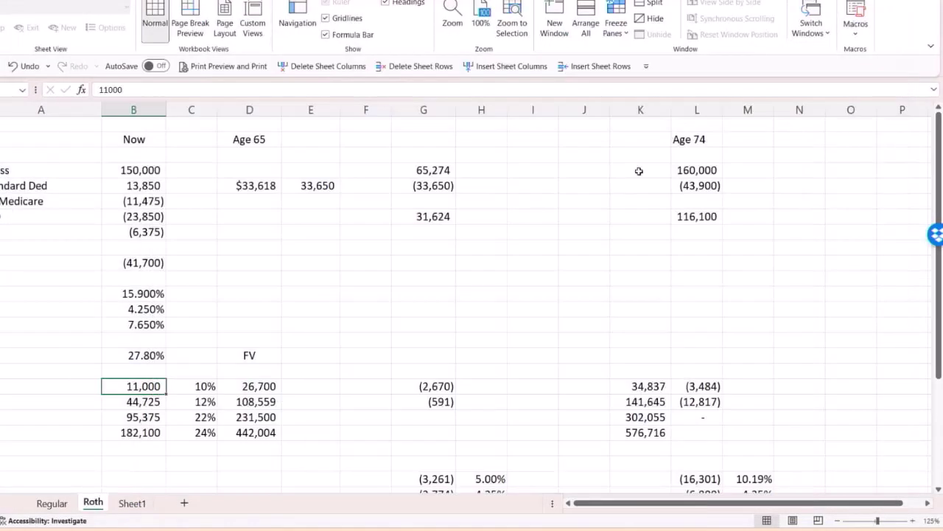
left_click(256, 386)
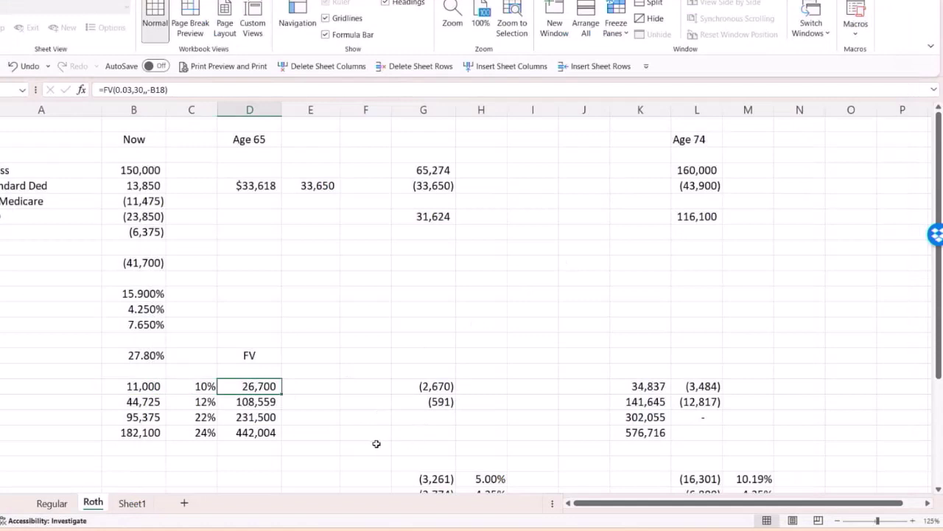
left_click(143, 404)
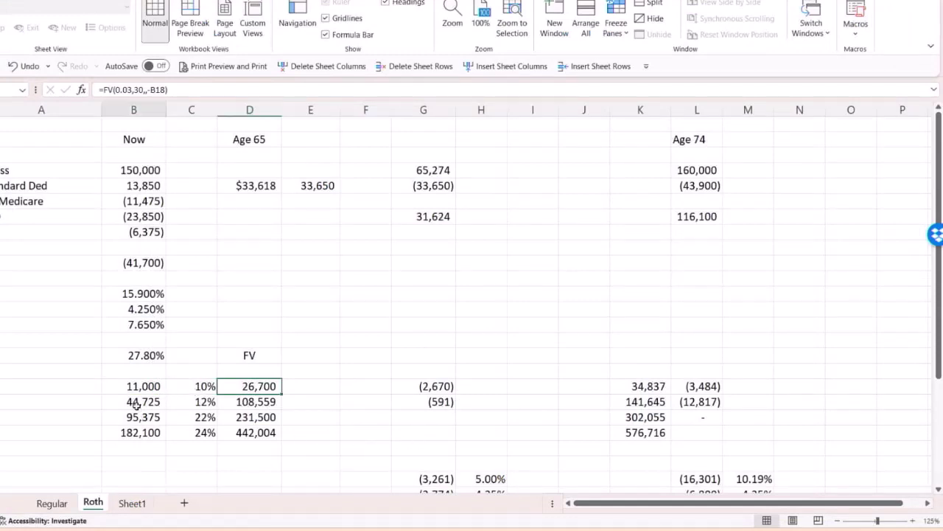
left_click(251, 403)
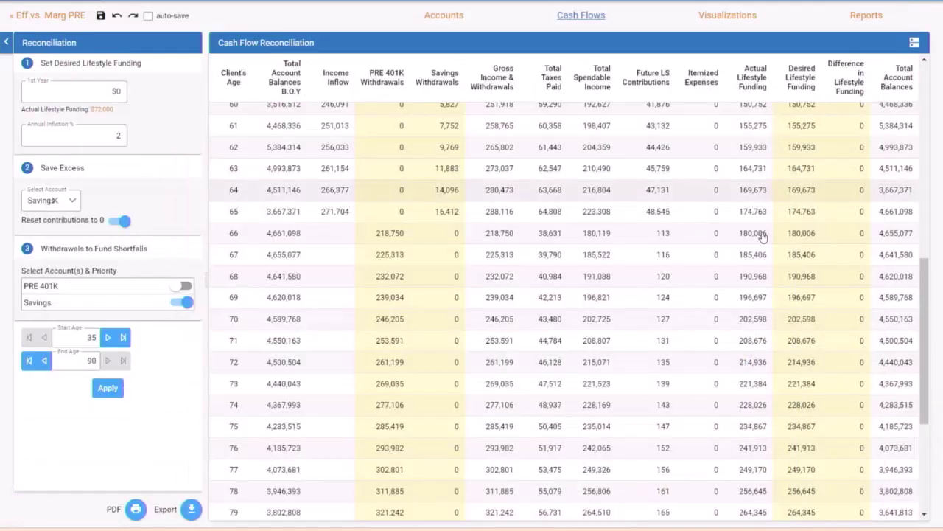
Step: Examine the PRE scenario's desired lifestyle funding, PRE 401K withdrawals and total account balances from age 66 to 90
scroll(545, 324, "down", 2)
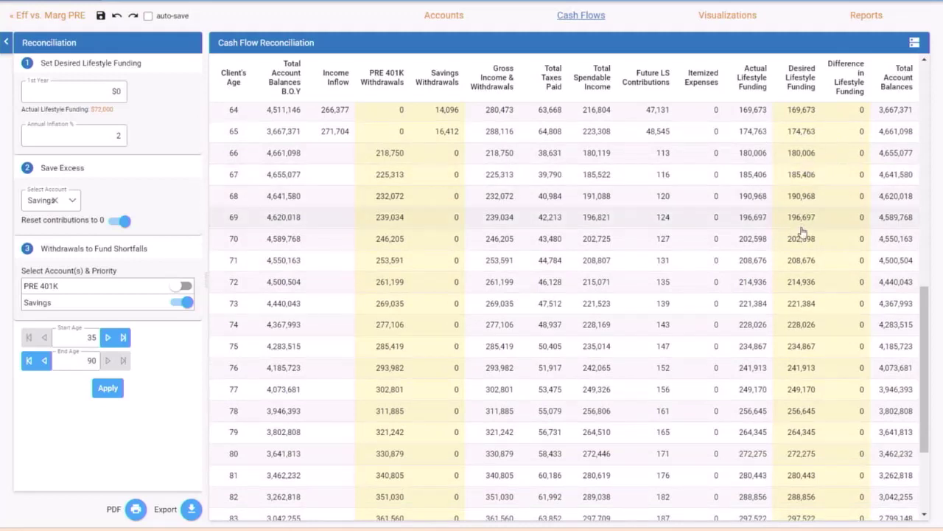
scroll(805, 221, "up", 2)
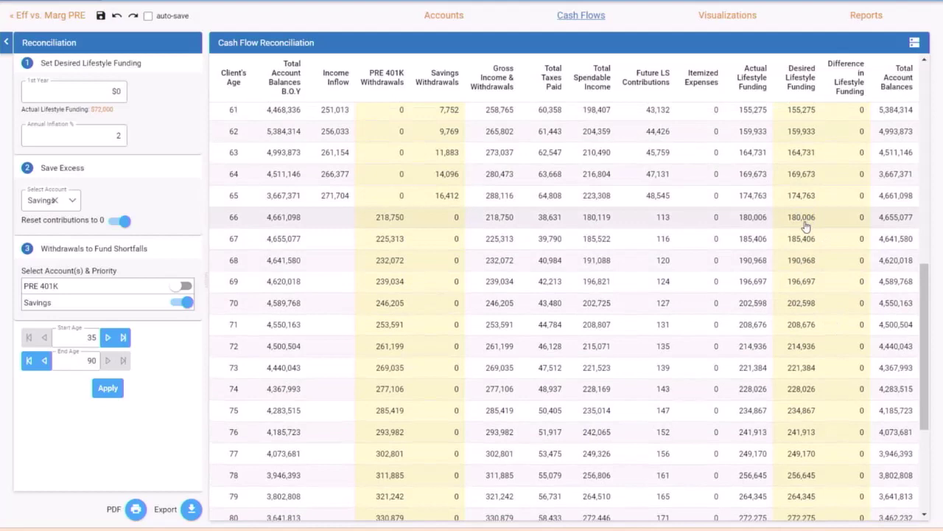
left_click(806, 225)
scroll(446, 251, "down", 6)
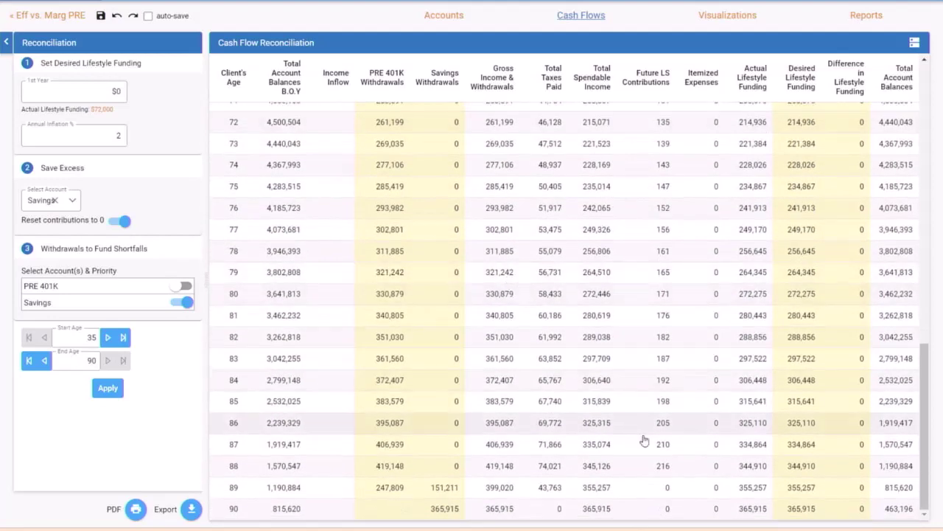
left_click(900, 516)
left_click(900, 516)
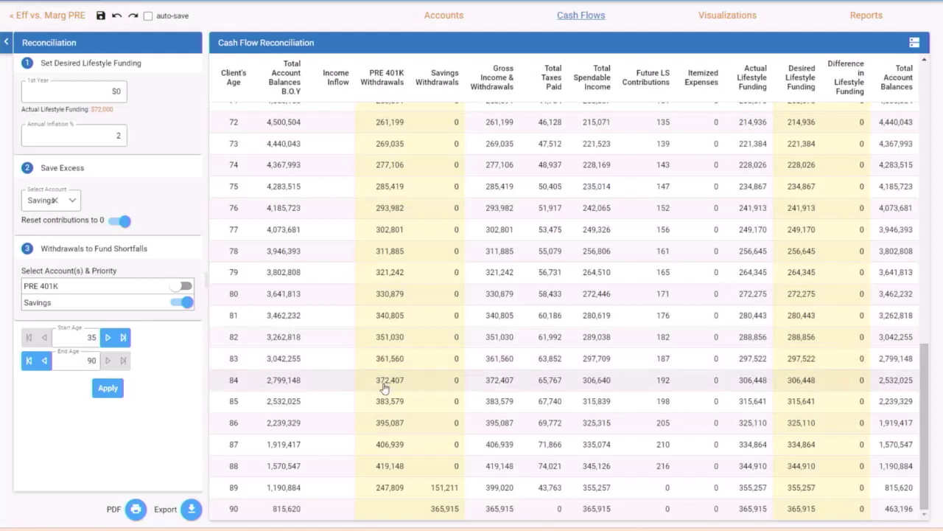
mouse_move(368, 393)
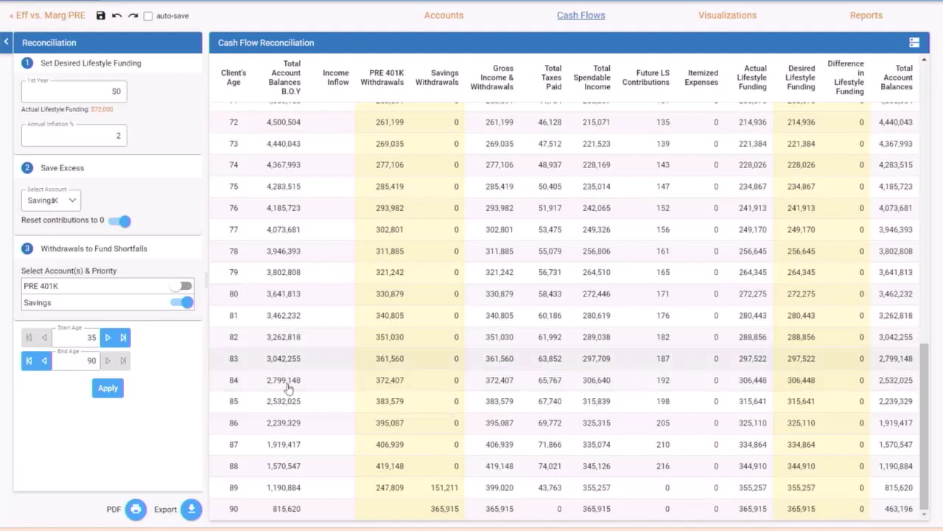
Step: Switch to the Eff vs. Marg ROTH scenario and open its accounts
left_click(25, 18)
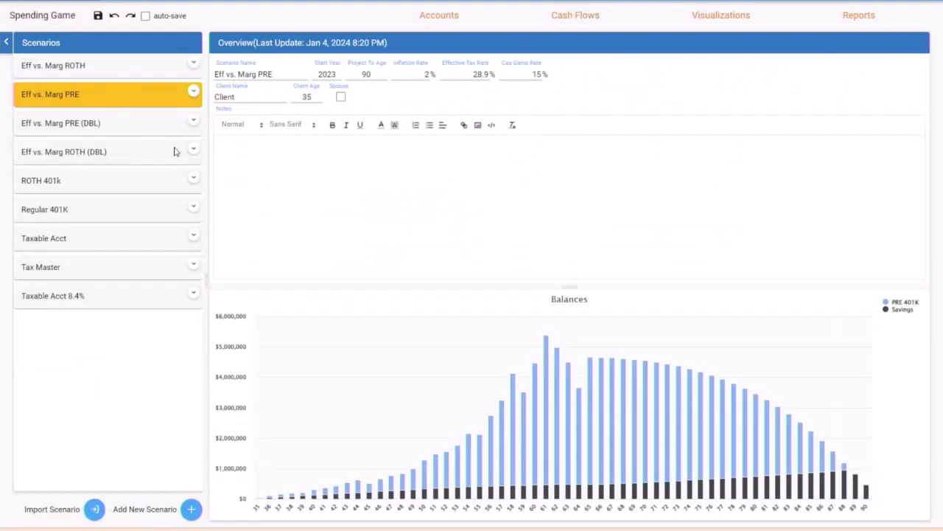
left_click(108, 71)
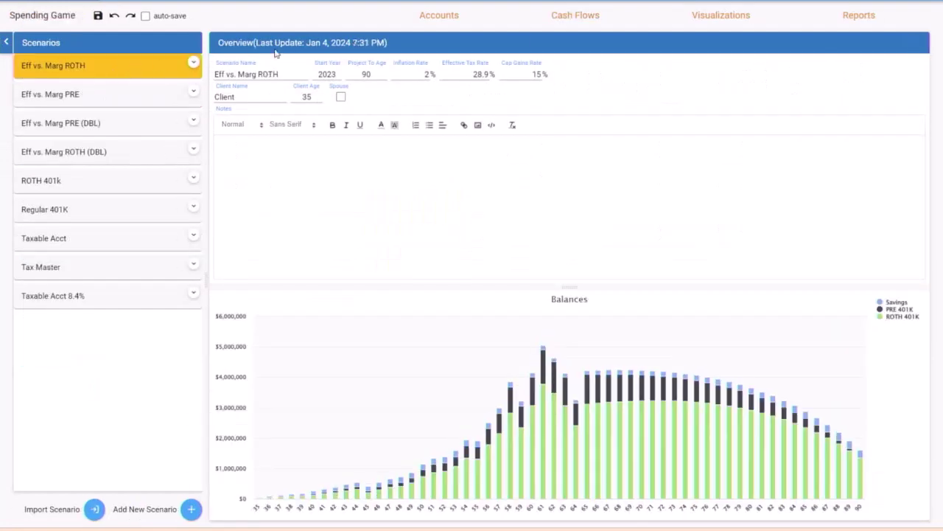
left_click(435, 15)
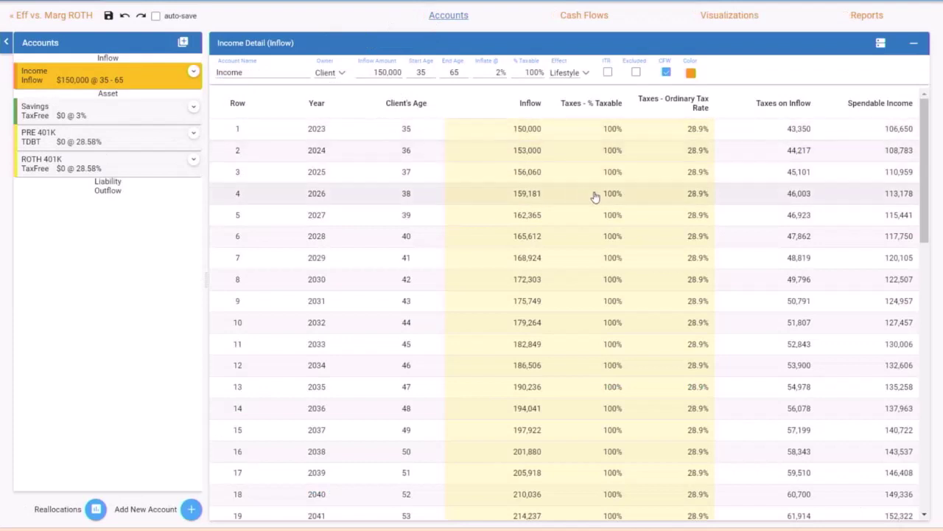
Step: Review the PRE 401K company match and the yearly contributions to the ROTH 401K and Savings accounts
left_click(121, 140)
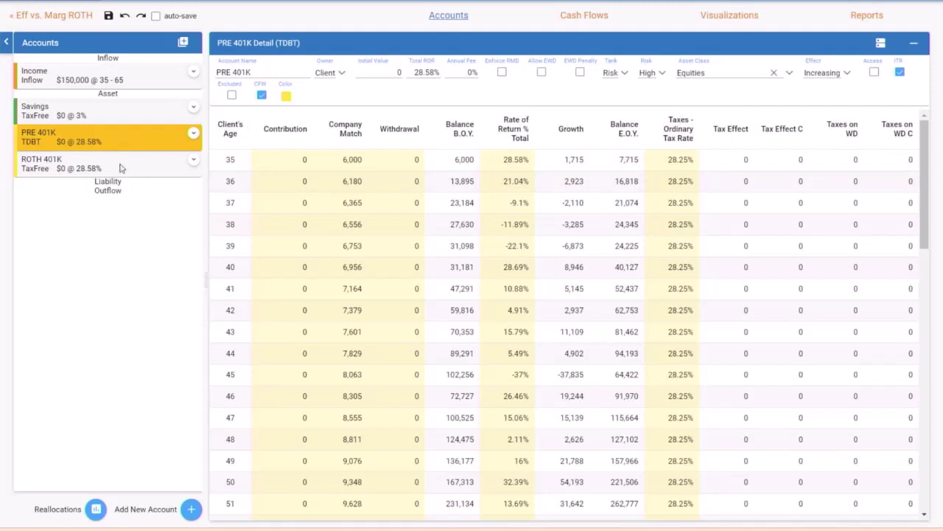
left_click(123, 166)
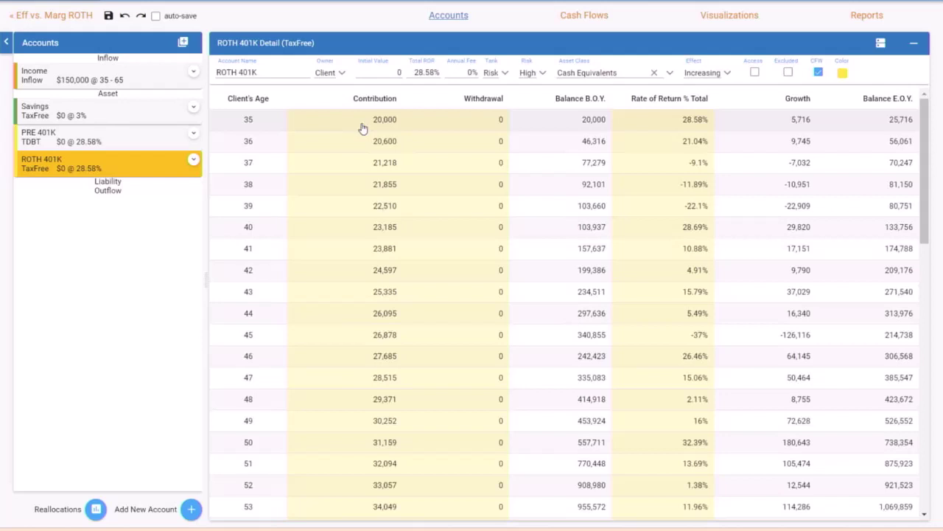
left_click(174, 116)
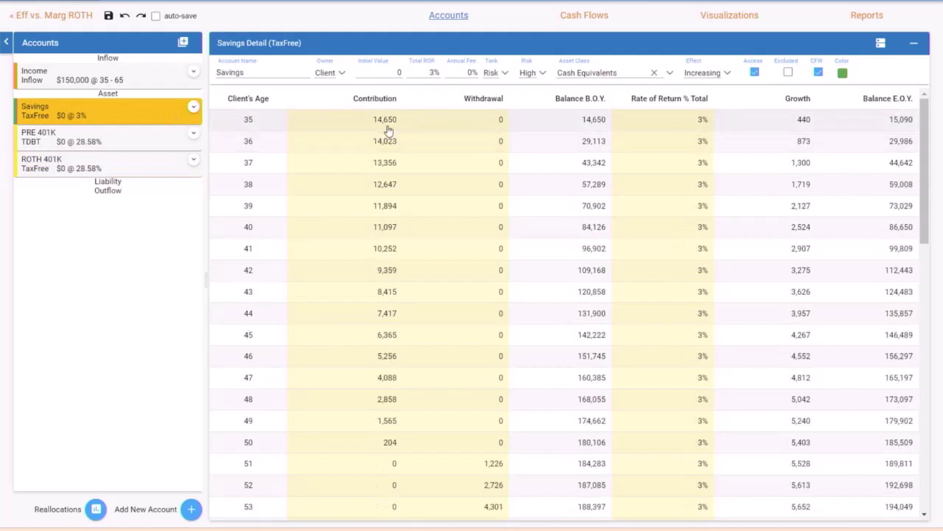
left_click(343, 126)
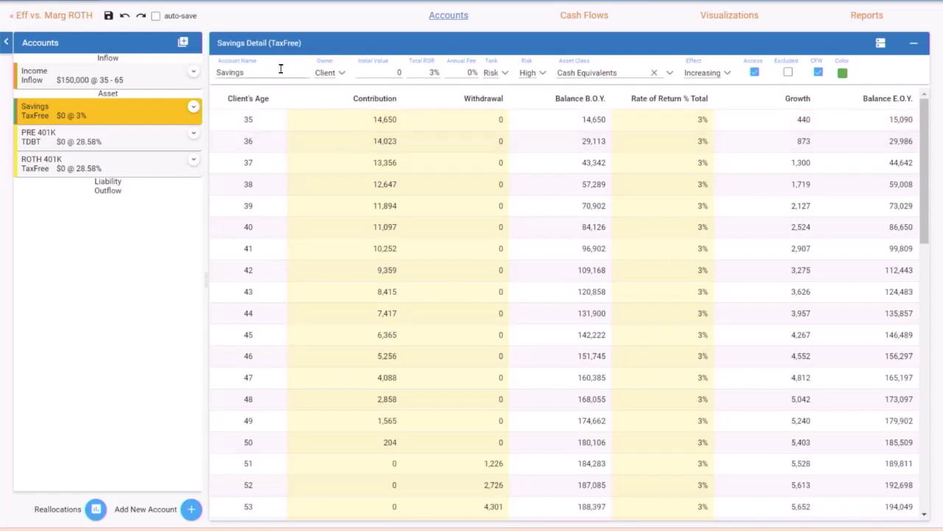
Step: Open the ROTH scenario's cash flow reconciliation and check the desired lifestyle funding from age 36 through 66
left_click(583, 16)
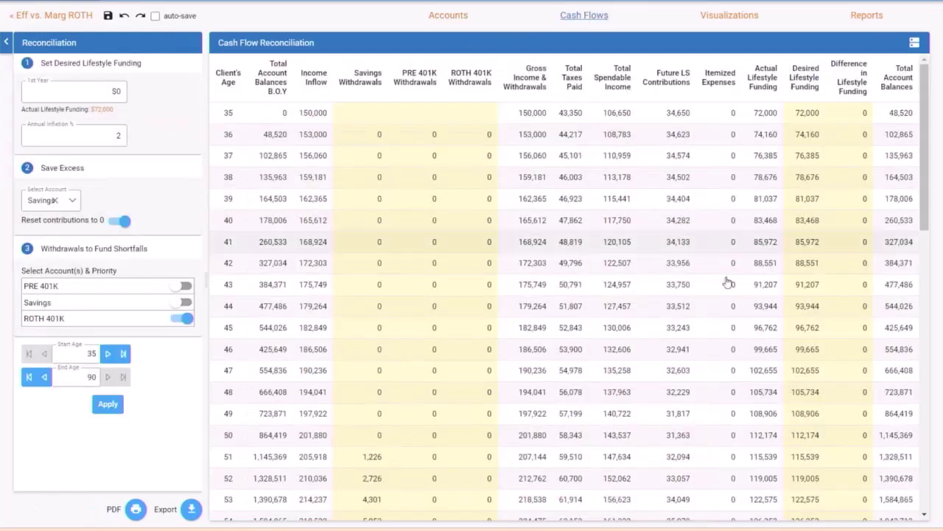
left_click(813, 133)
scroll(810, 169, "down", 5)
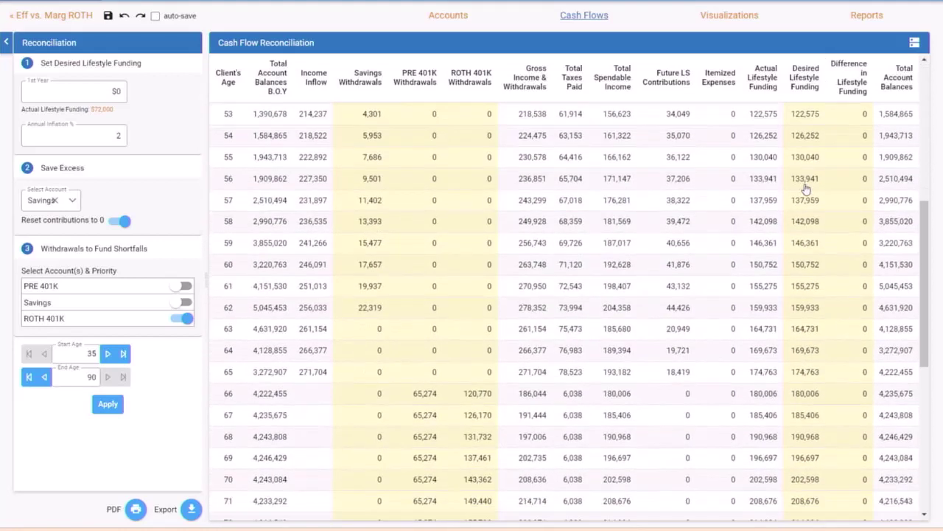
left_click(815, 397)
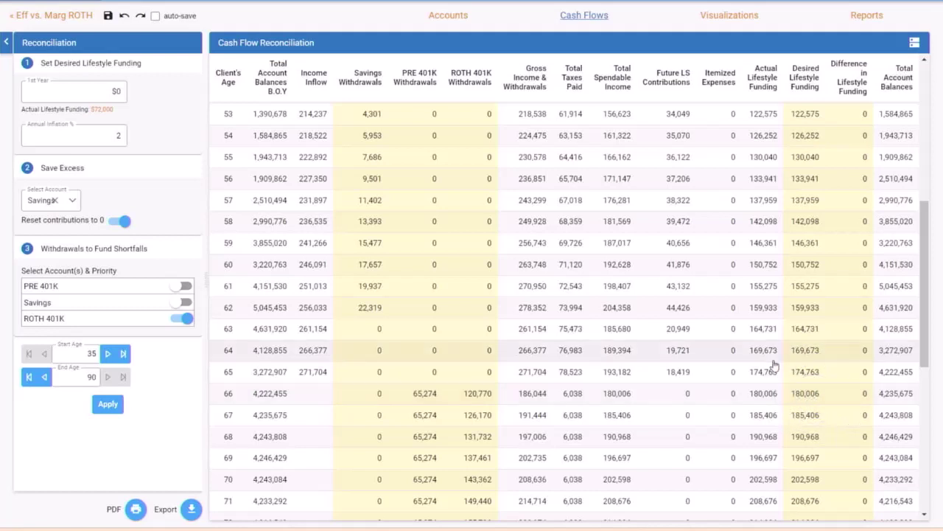
Step: Examine the PRE 401K and ROTH 401K withdrawals, gross income and lifestyle funding at age 66, and the taxes paid through age 90
scroll(429, 348, "down", 1)
scroll(429, 348, "down", 3)
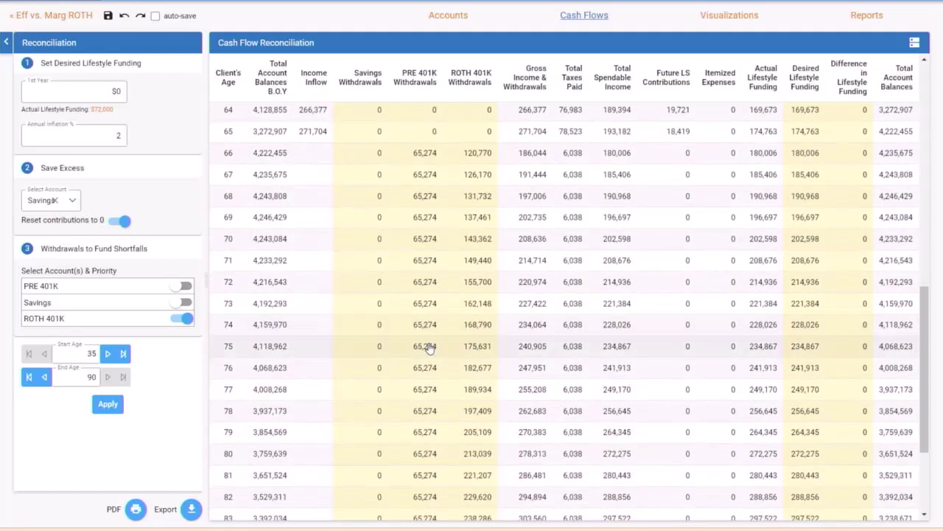
mouse_move(429, 172)
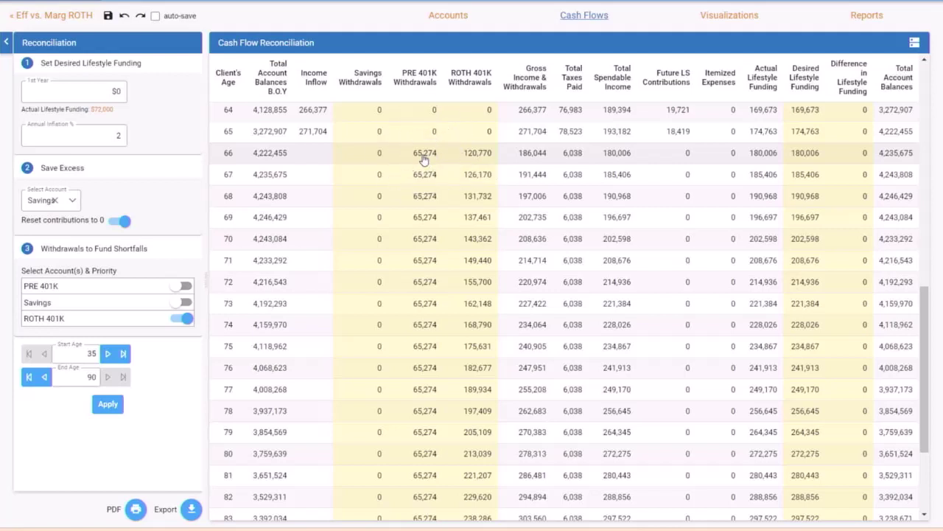
left_click(472, 155)
left_click(530, 159)
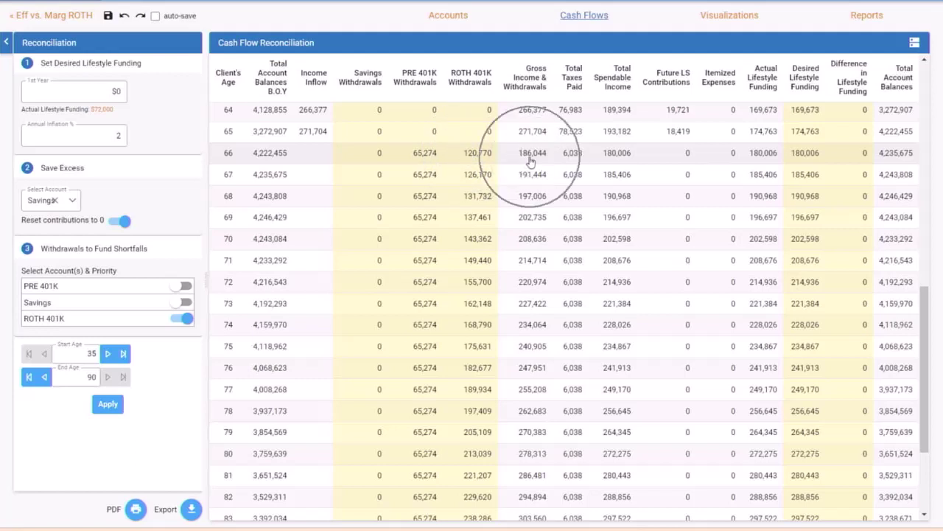
left_click(762, 151)
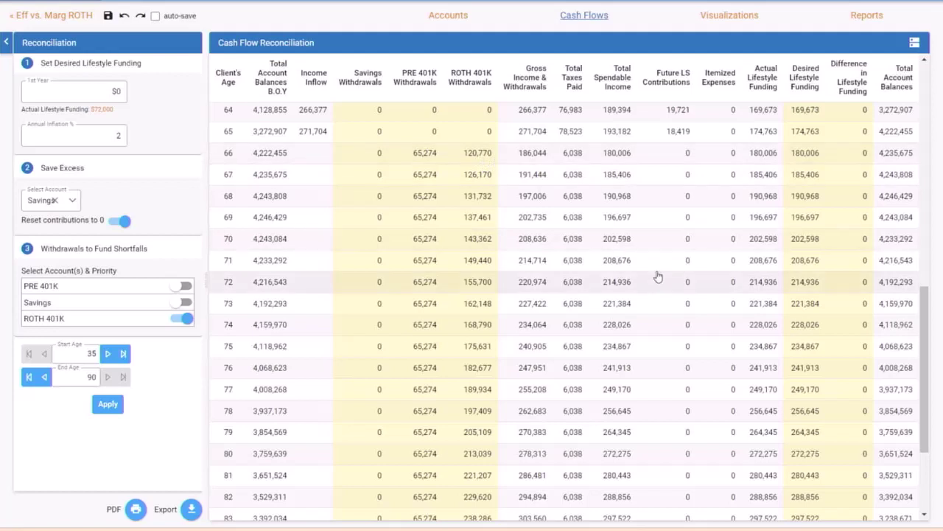
scroll(661, 271, "down", 3)
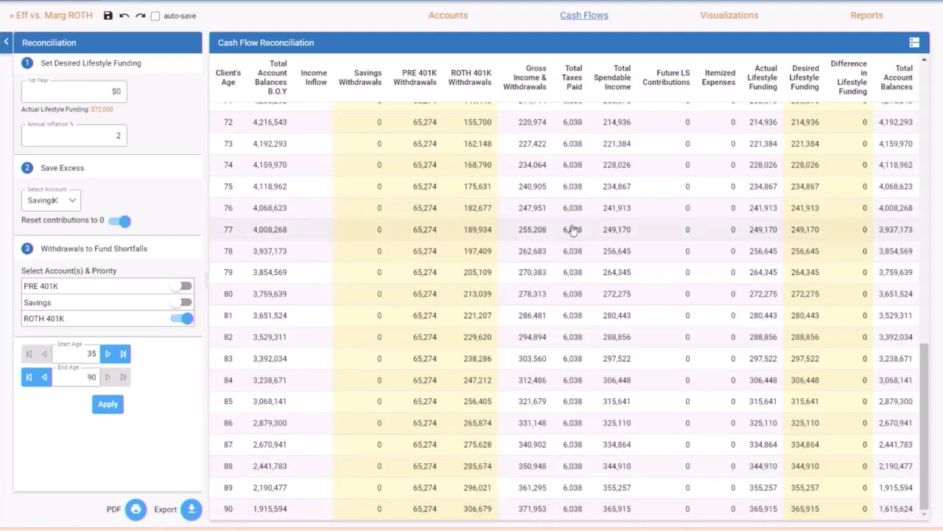
Step: Compare the scenario with Eff vs. Marg PRE in the Personal Economic Model visualization and collapse the visualization options
left_click(743, 16)
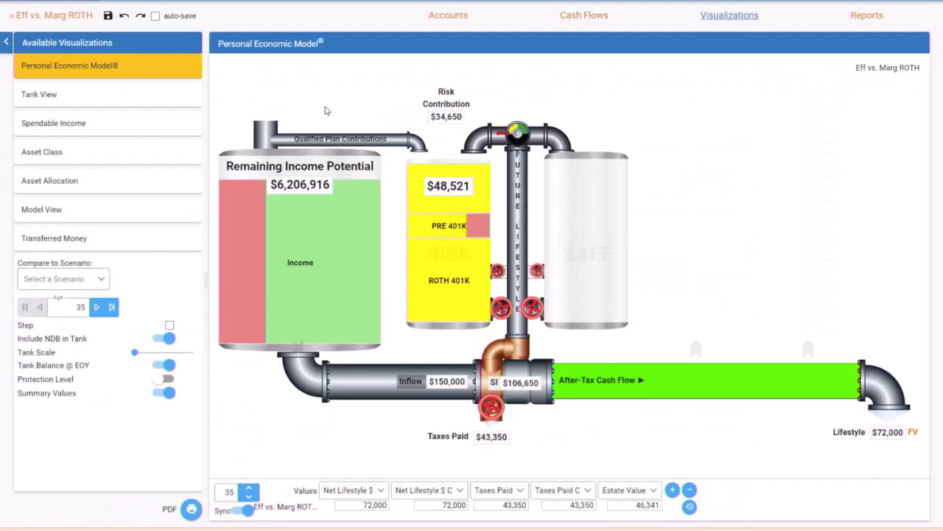
left_click(775, 27)
left_click(99, 278)
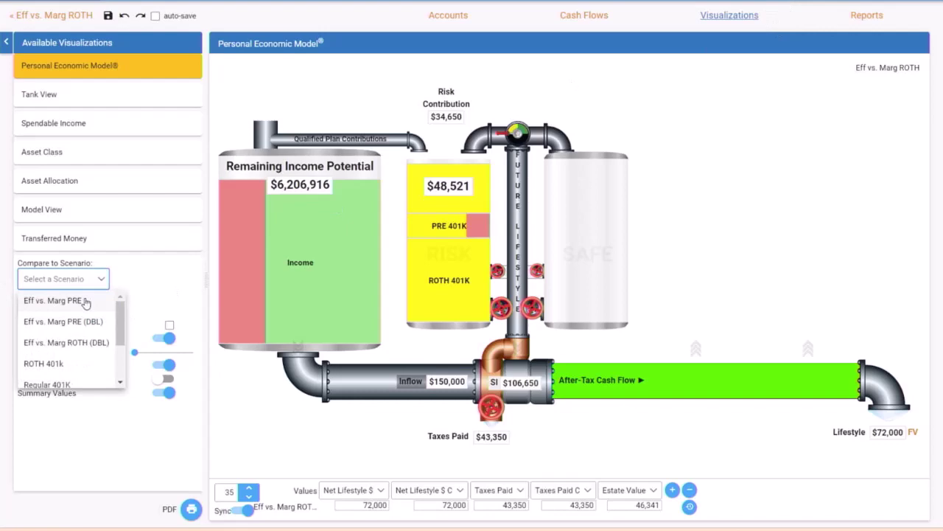
left_click(84, 302)
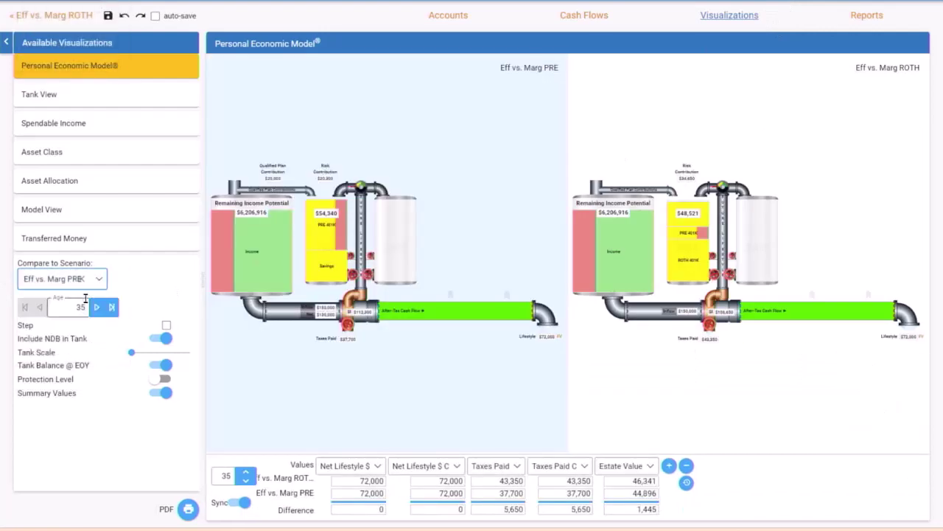
left_click(6, 42)
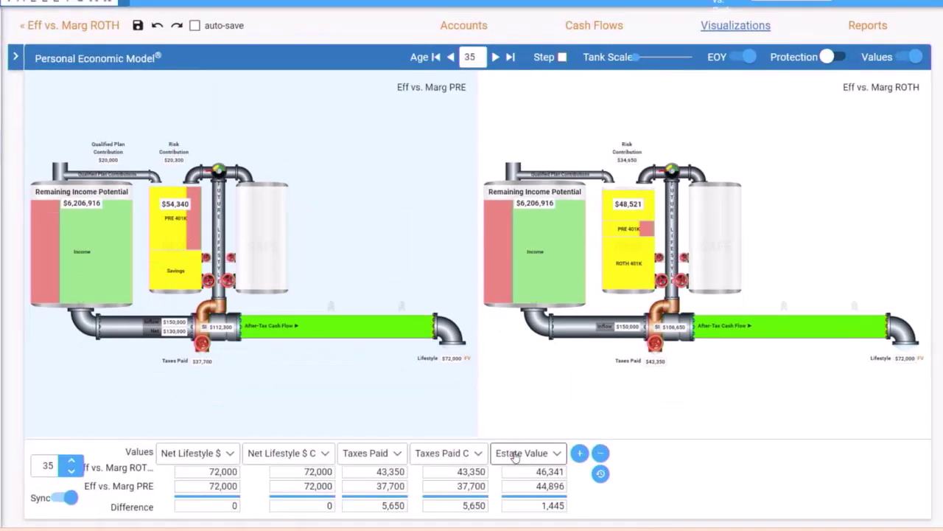
Step: Advance both scenarios to age 45 and compare the differences in annual and cumulative taxes paid
scroll(552, 305, "down", 2)
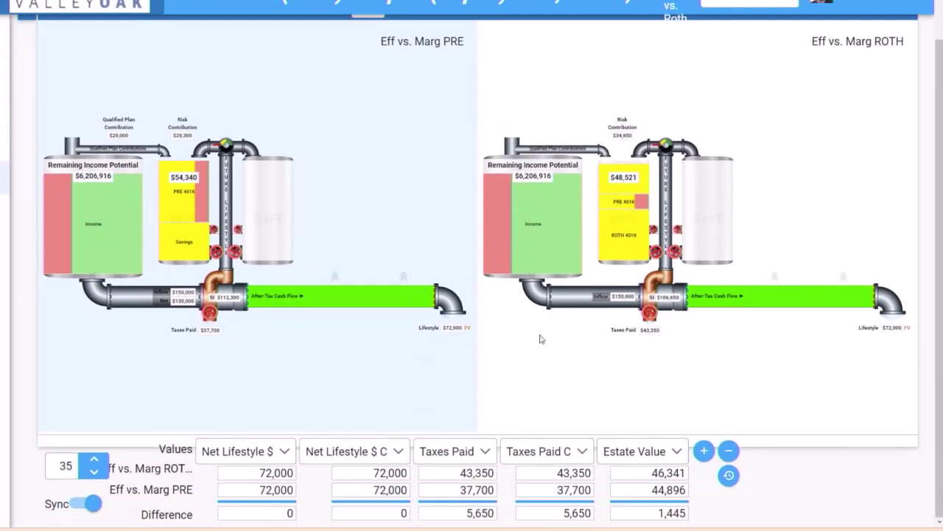
left_click(94, 462)
left_click(94, 462)
left_click(93, 463)
left_click(94, 462)
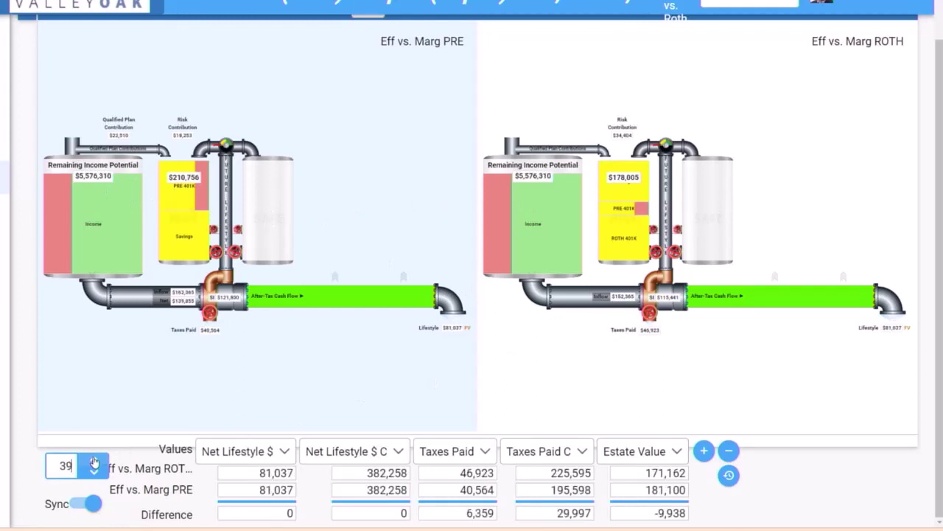
left_click(94, 462)
left_click(93, 462)
left_click(94, 462)
left_click(94, 462)
left_click(94, 461)
left_click(94, 461)
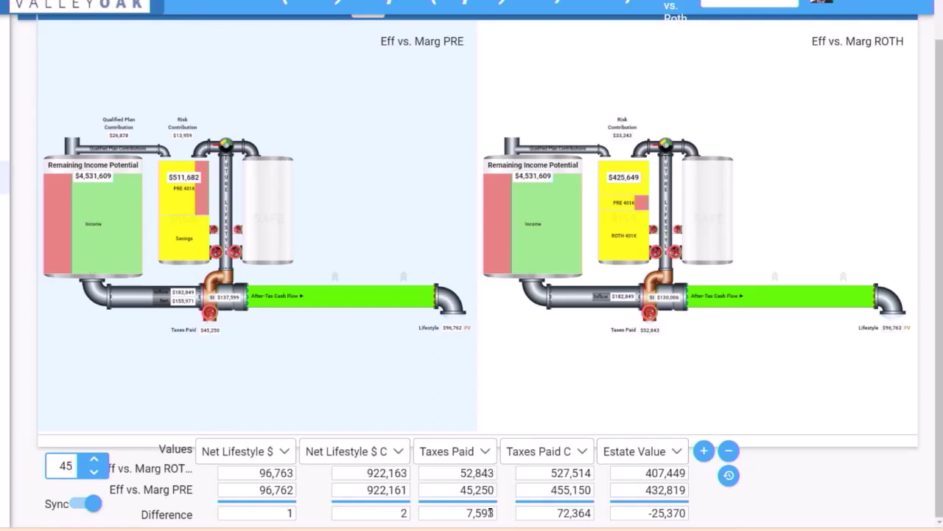
left_click(490, 512)
left_click(590, 513)
left_click(589, 513)
Step: Advance the side-by-side comparison to age 55 and check the cumulative tax difference between the PRE and ROTH scenarios
left_click(94, 460)
left_click(95, 460)
left_click(95, 459)
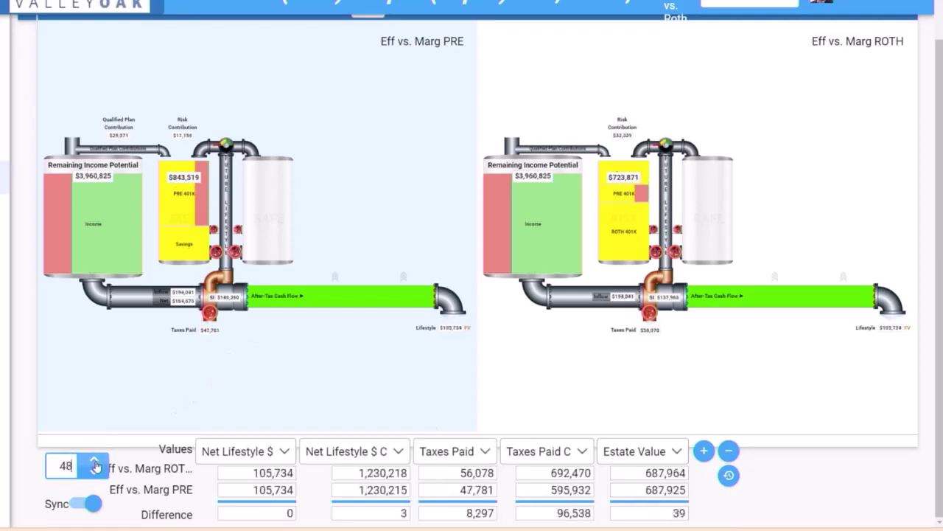
left_click(94, 460)
left_click(95, 460)
left_click(94, 460)
left_click(95, 460)
left_click(94, 459)
left_click(95, 460)
left_click(94, 460)
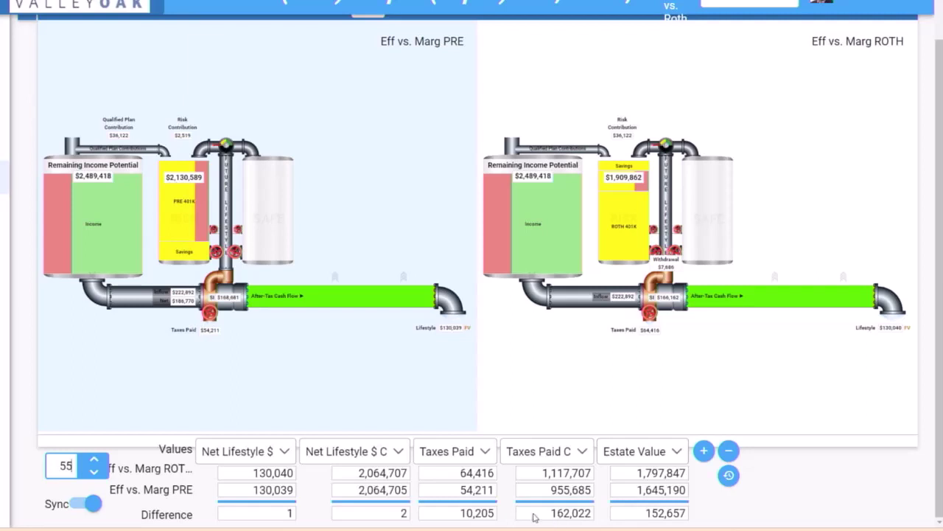
Step: Move both scenarios forward to age 65 and compare their cumulative net lifestyle, taxes paid and estate values
left_click(95, 460)
left_click(95, 460)
left_click(95, 459)
left_click(95, 460)
left_click(95, 460)
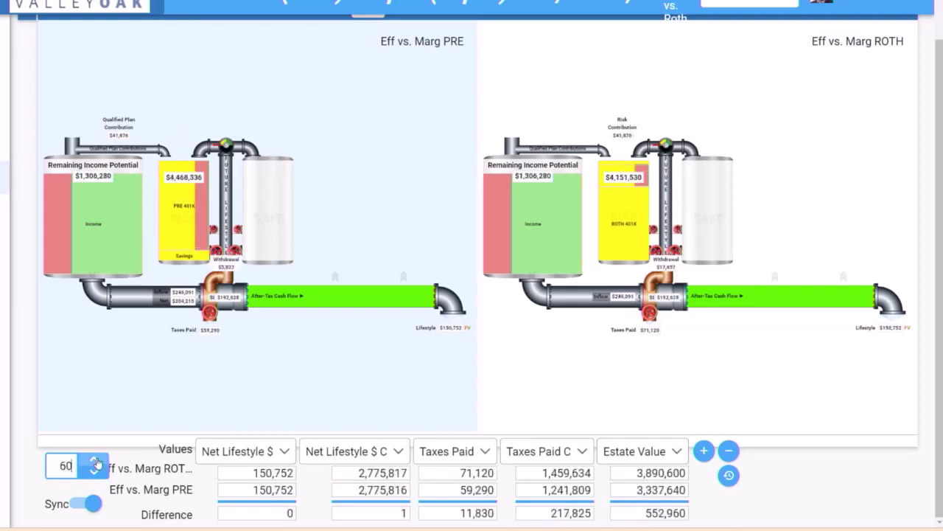
left_click(95, 460)
left_click(95, 460)
left_click(95, 460)
left_click(95, 460)
left_click(95, 460)
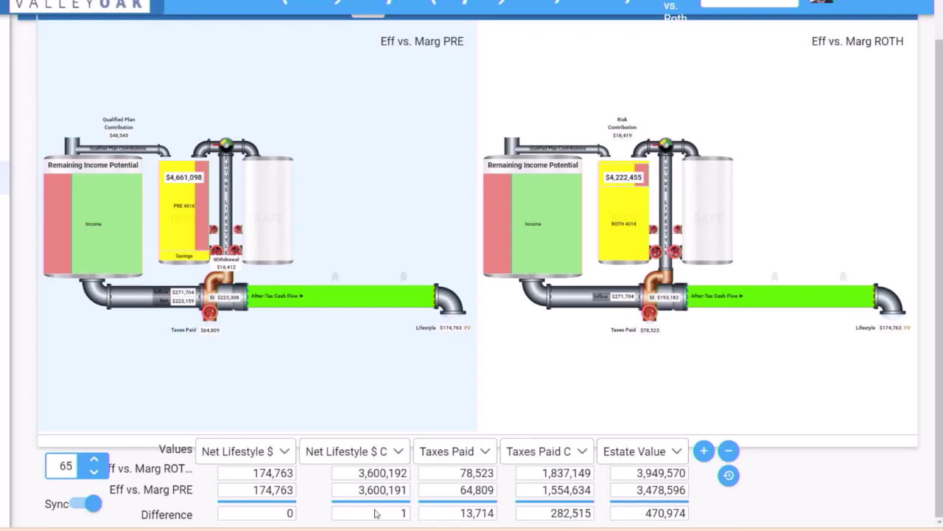
Step: Step both scenarios into retirement at age 70 and examine the difference in cumulative taxes paid
left_click(102, 462)
left_click(103, 462)
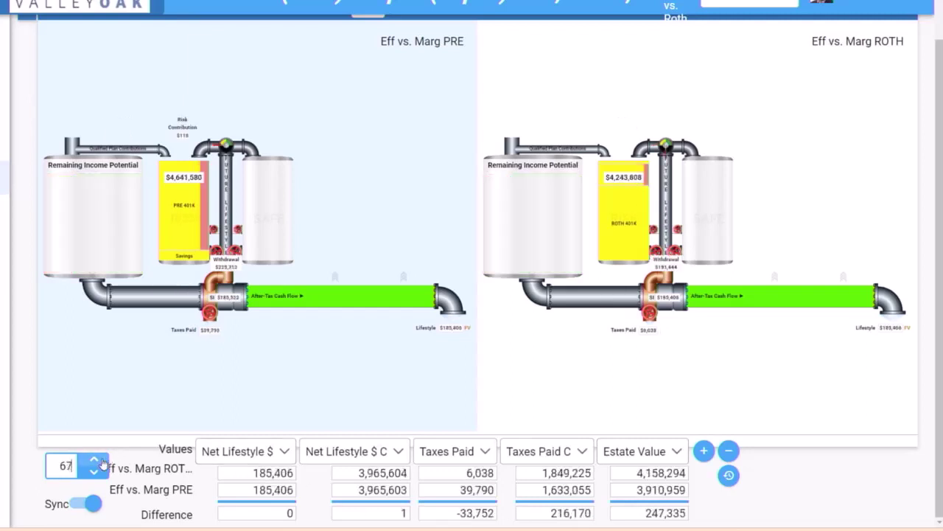
left_click(102, 462)
left_click(102, 462)
left_click(103, 462)
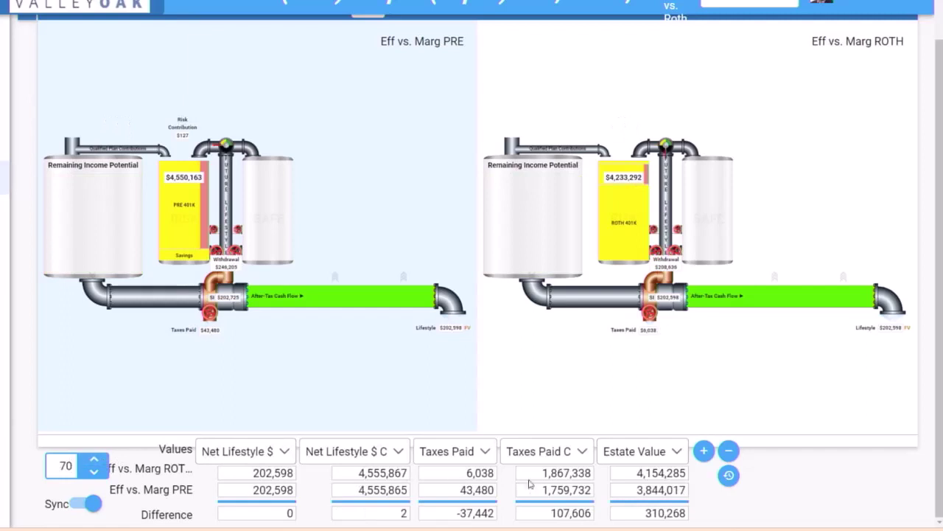
left_click(592, 513)
left_click(592, 514)
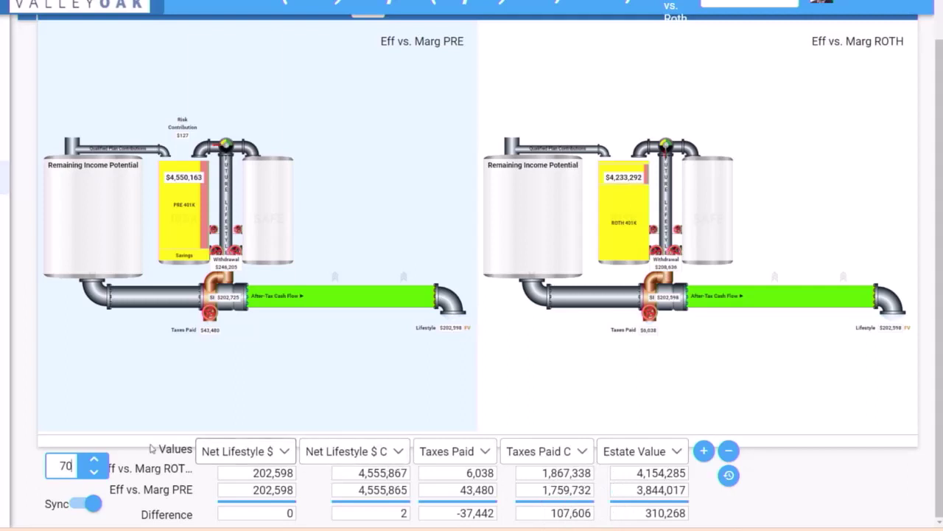
Step: Advance the comparison to age 75 and check which scenario has paid more cumulative tax
left_click(94, 461)
left_click(94, 461)
left_click(94, 462)
left_click(93, 462)
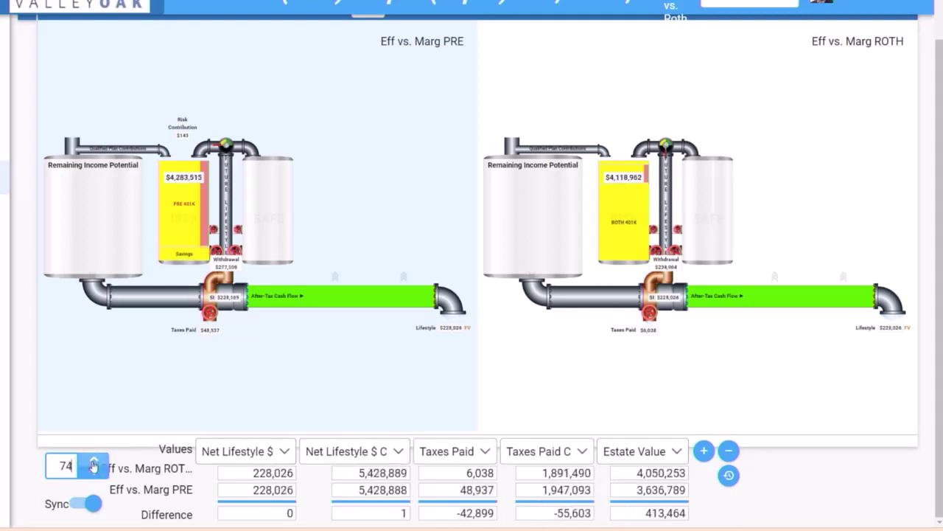
left_click(94, 462)
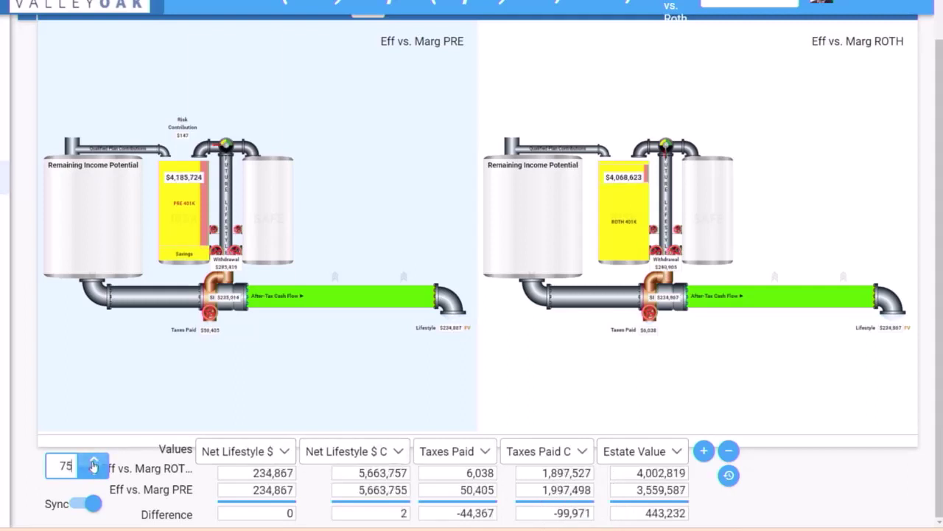
left_click(590, 512)
Step: Advance both scenarios to age 90 and compare the final cumulative taxes paid and estate values
left_click(94, 460)
left_click(93, 460)
left_click(94, 460)
left_click(93, 460)
left_click(93, 460)
left_click(93, 459)
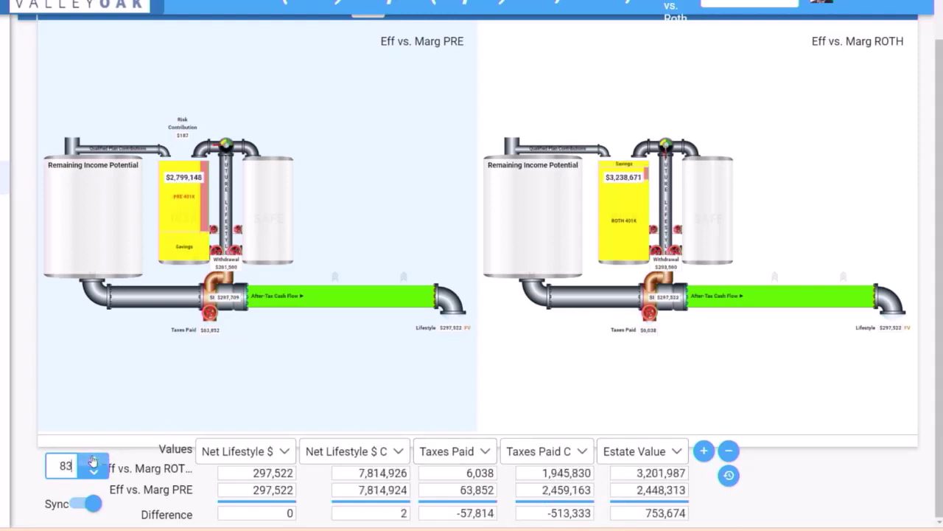
left_click(94, 460)
left_click(94, 460)
left_click(94, 460)
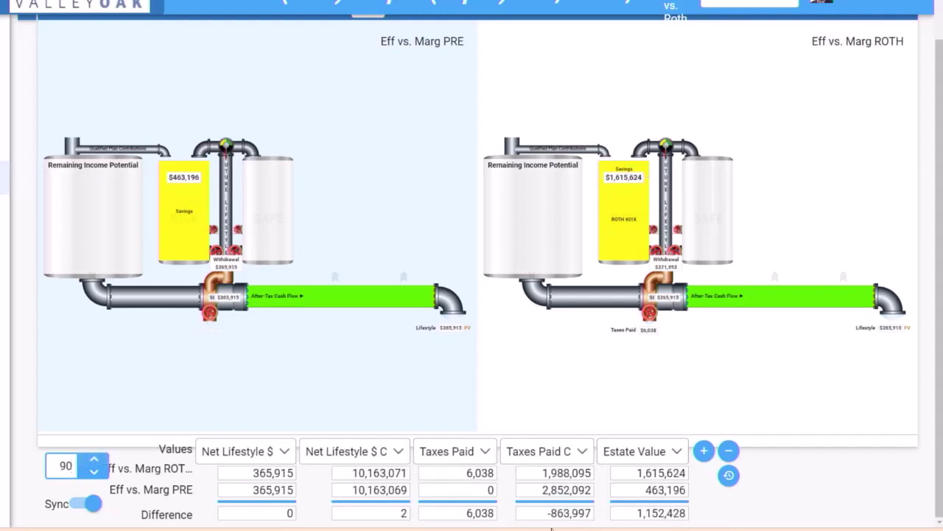